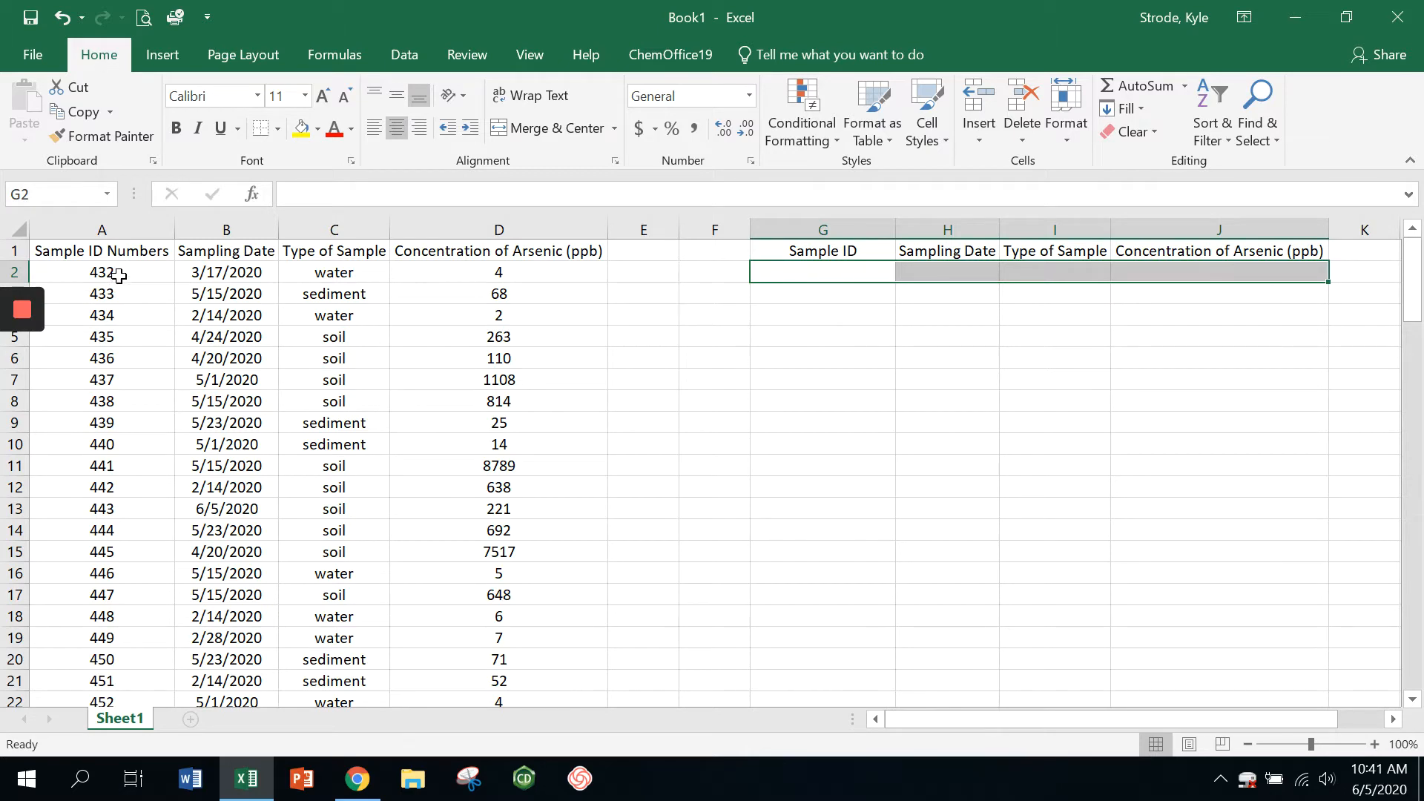
Examine the arsenic sample table in columns A to D from the first record down to the last one
scroll(120, 274, down, 20)
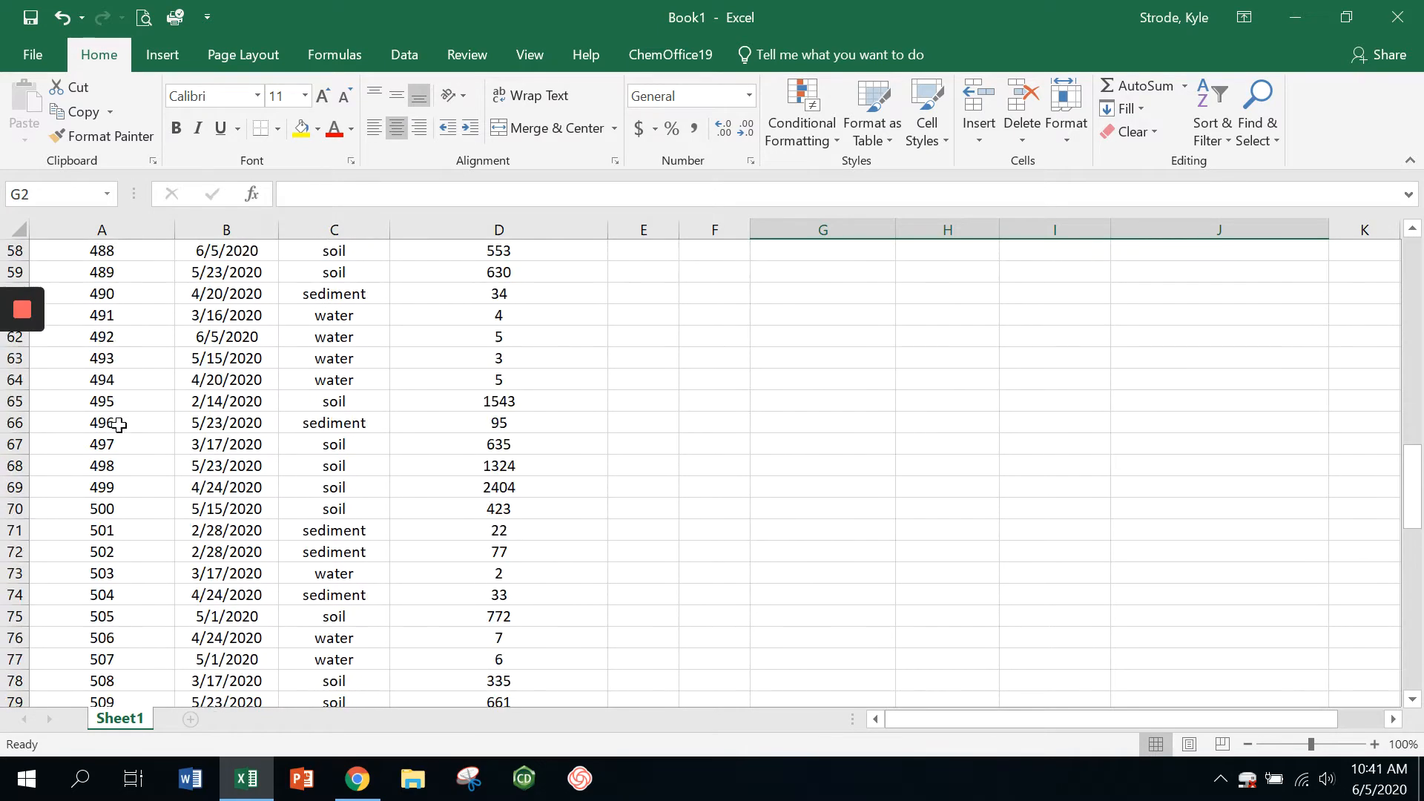
scroll(118, 447, up, 20)
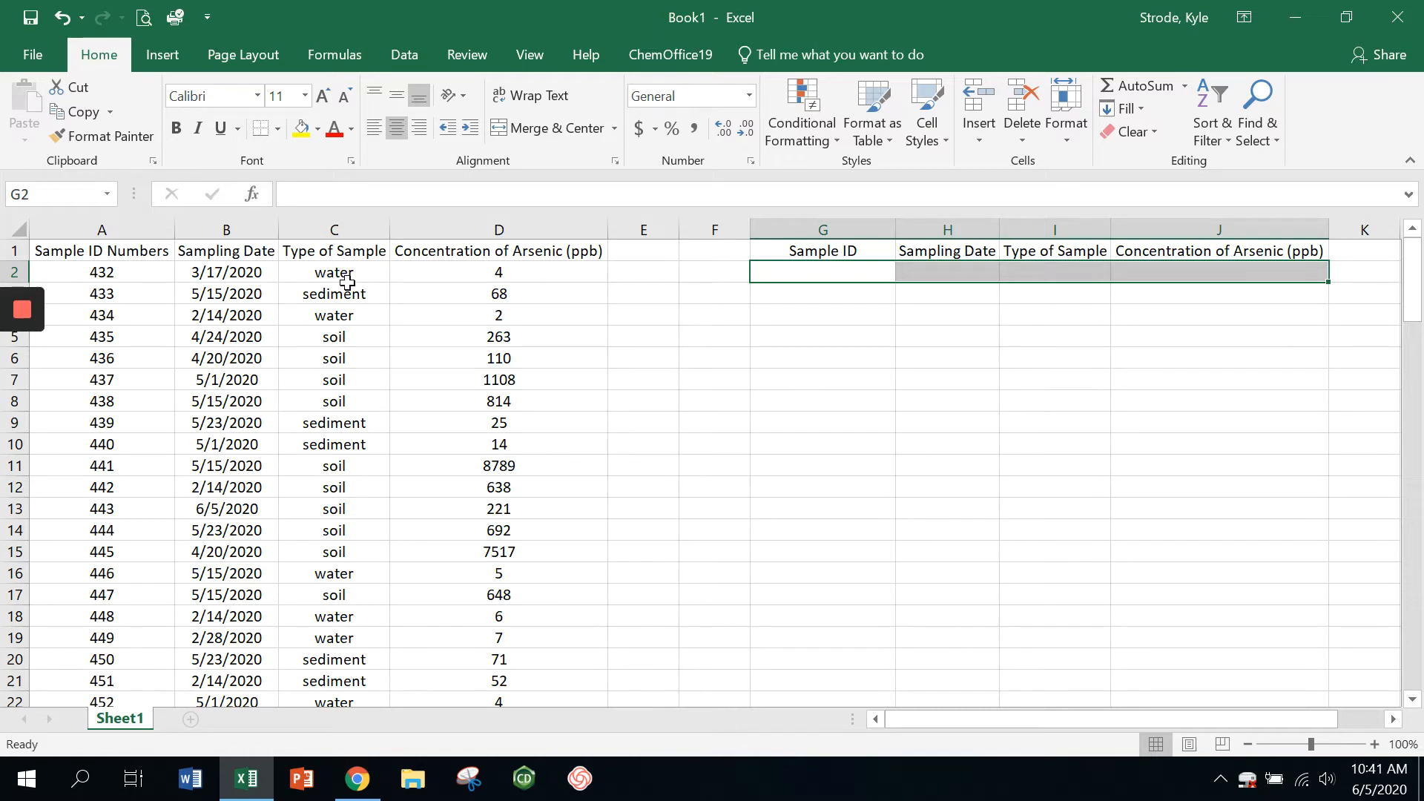
scroll(225, 336, down, 7)
scroll(225, 337, down, 20)
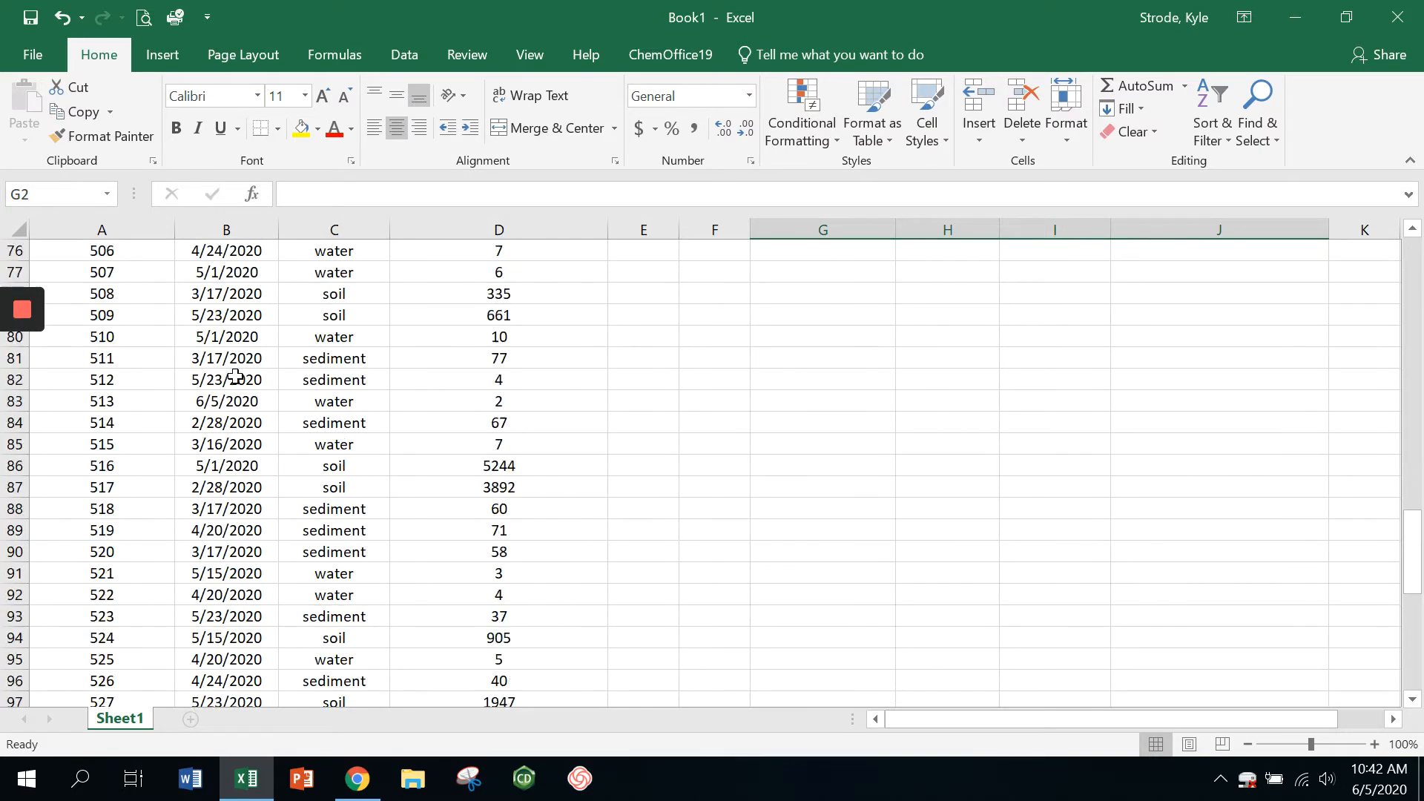
scroll(235, 391, up, 8)
scroll(238, 395, up, 20)
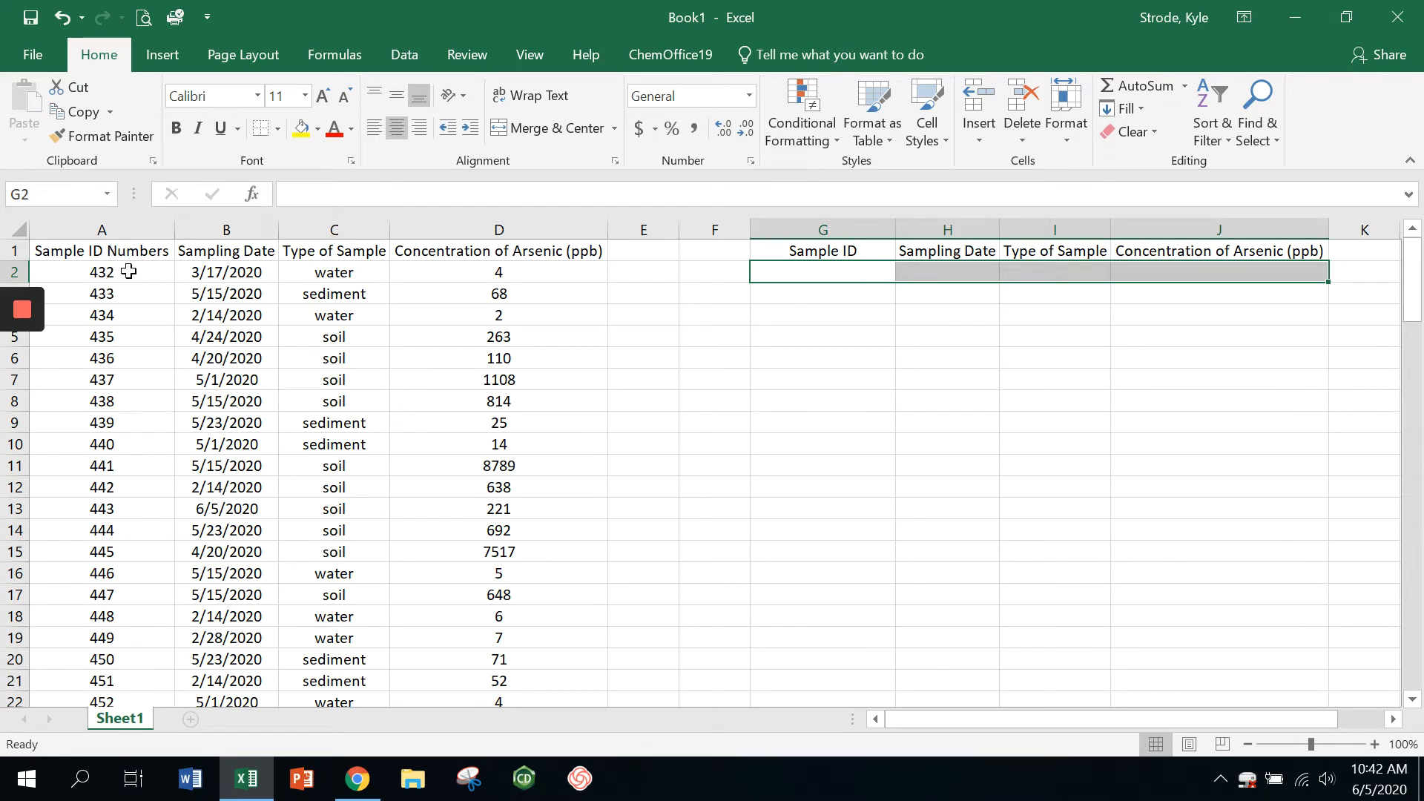
scroll(129, 271, down, 20)
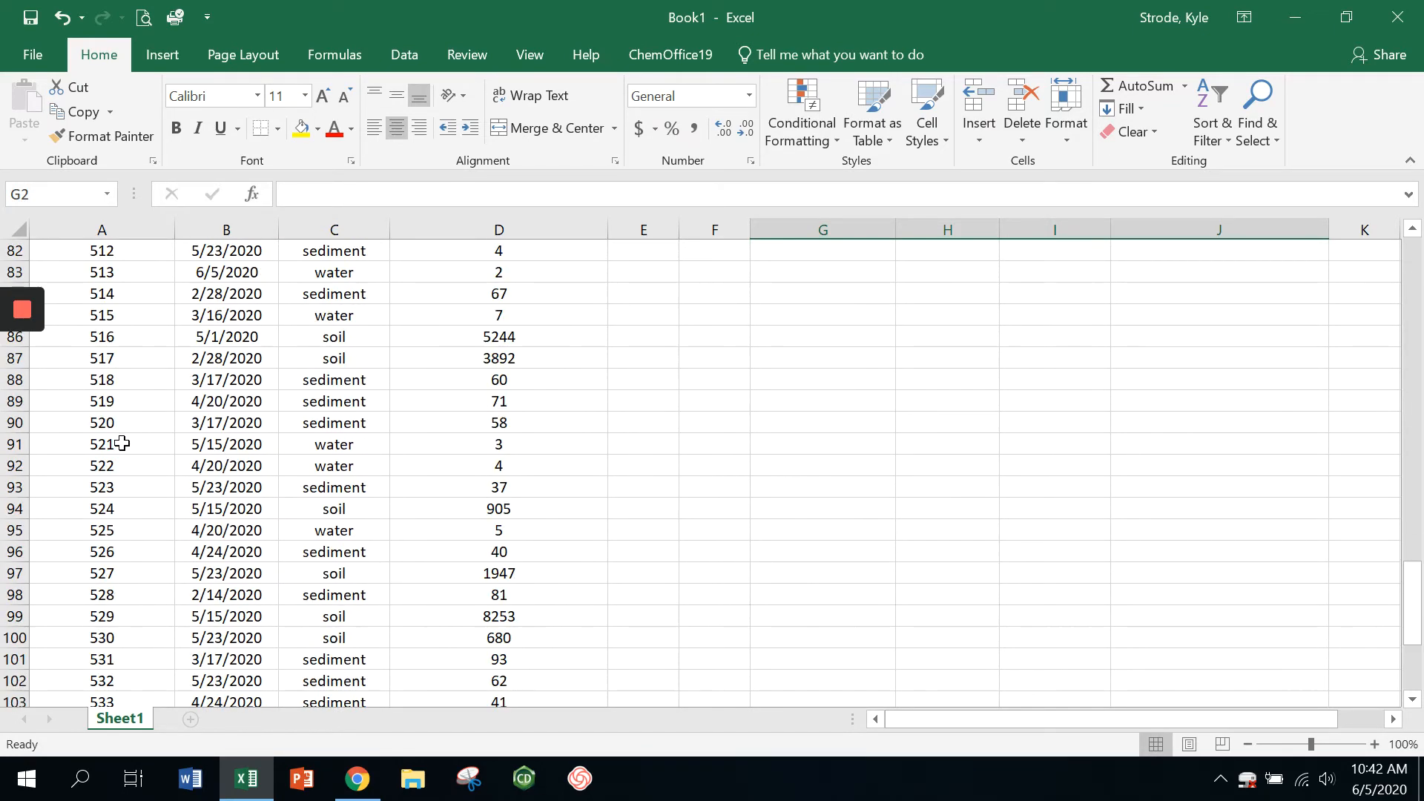
scroll(122, 444, down, 7)
scroll(113, 382, up, 1)
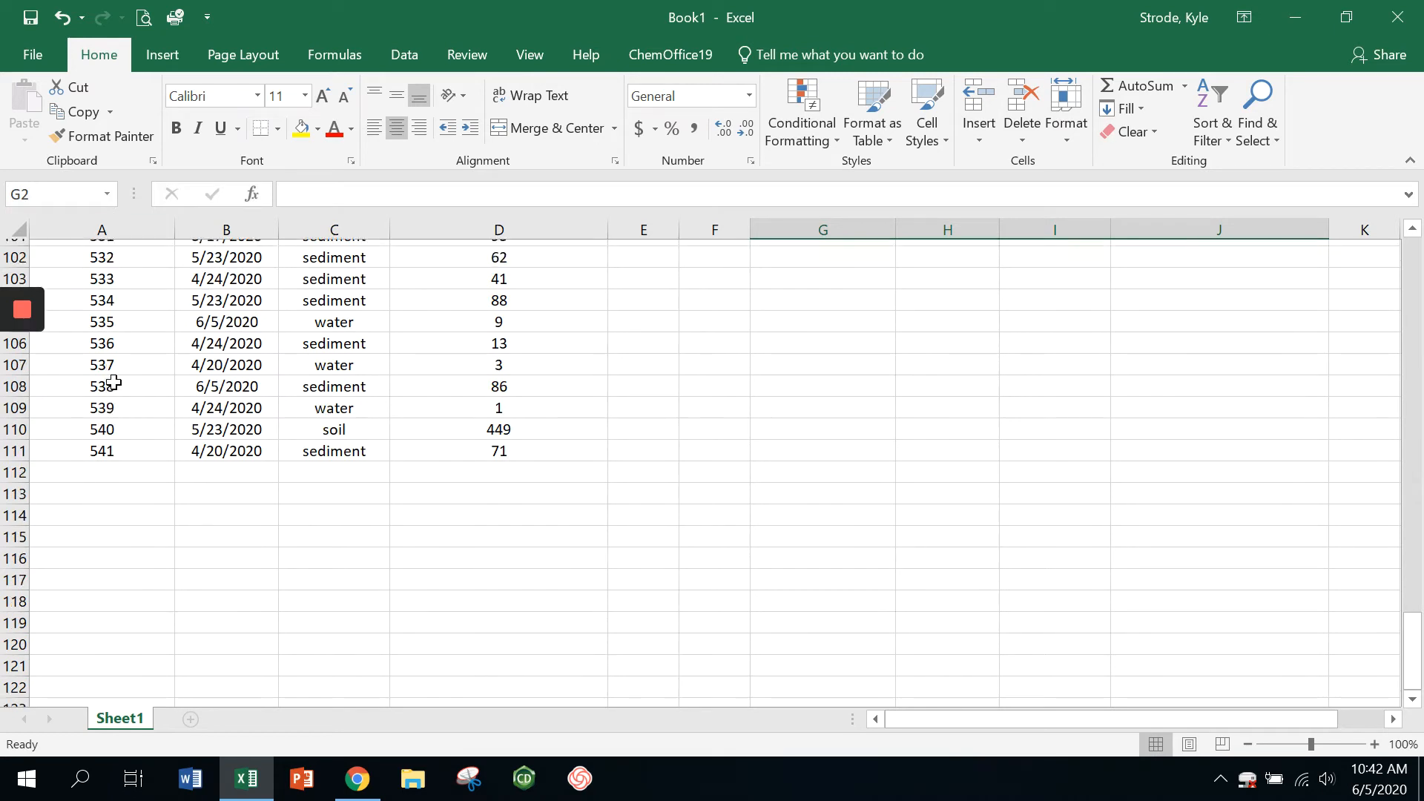
scroll(114, 382, up, 20)
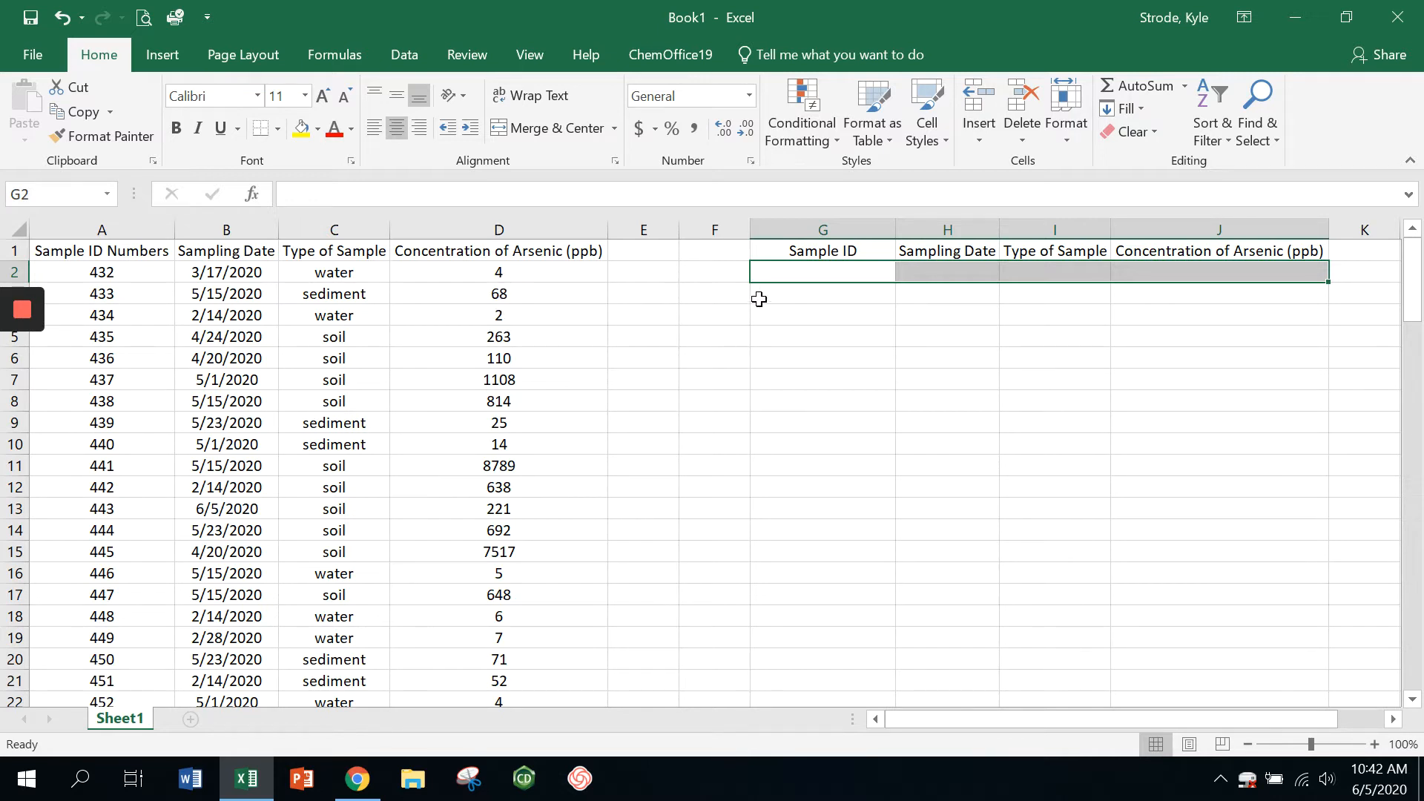
Enter 500 as the Sample ID in cell G2
click(824, 273)
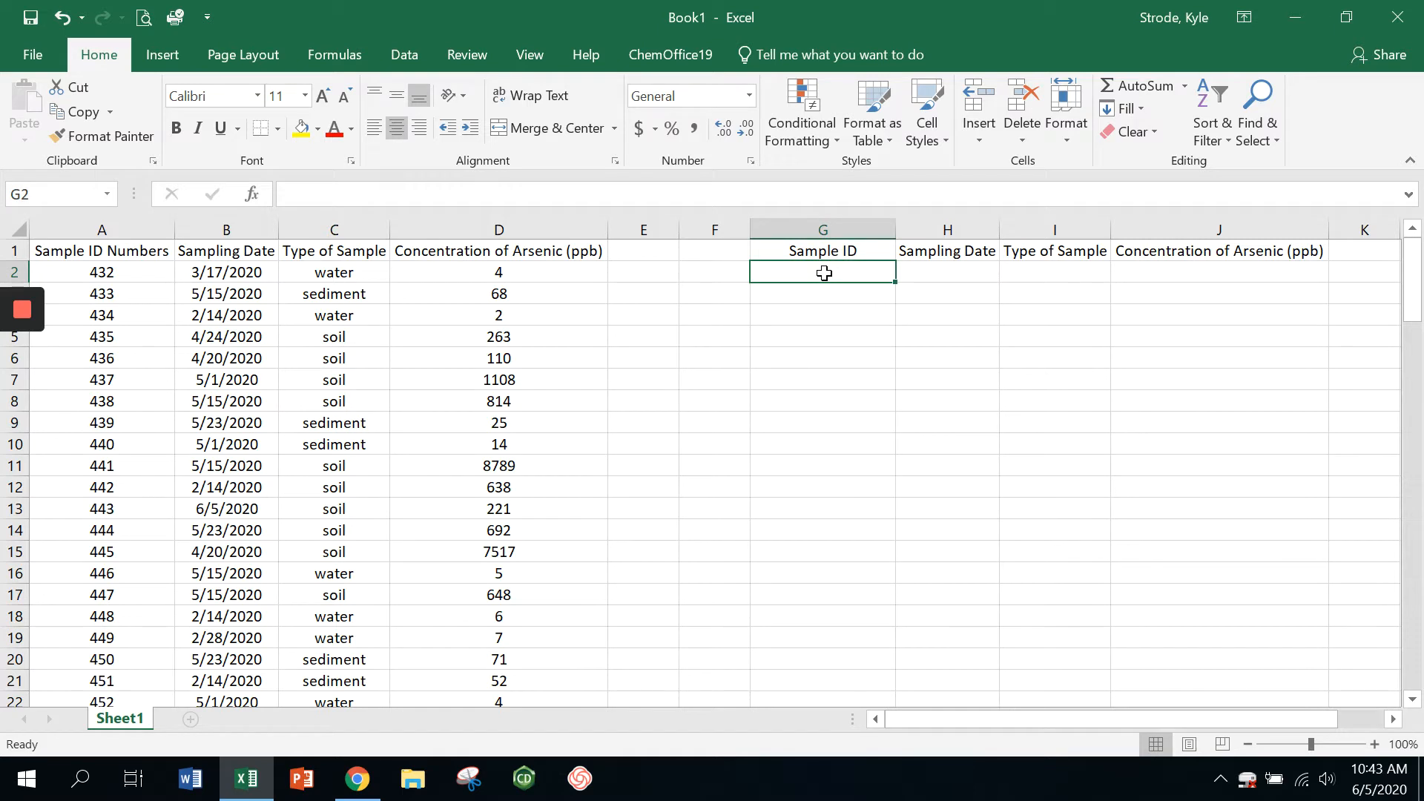
text(500)
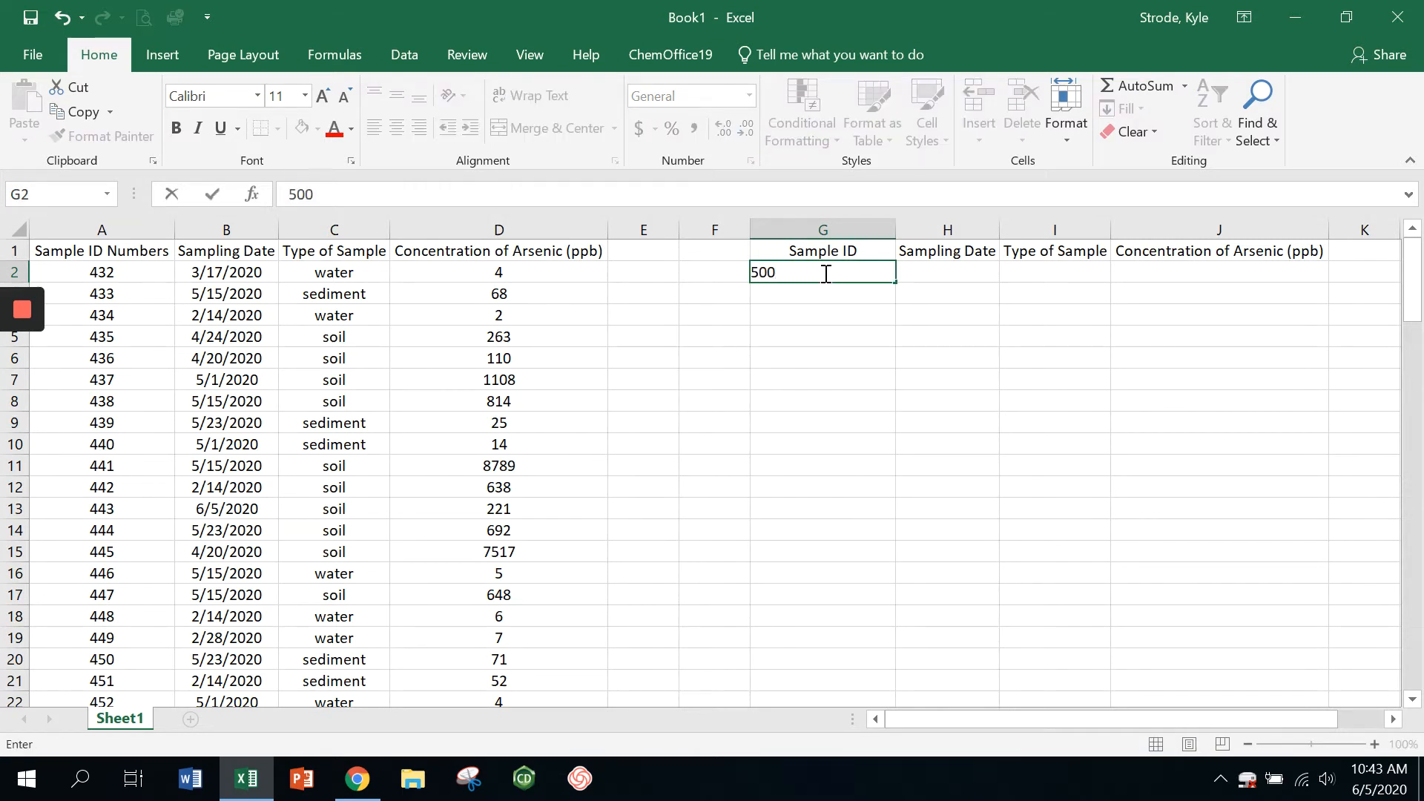
key(Return)
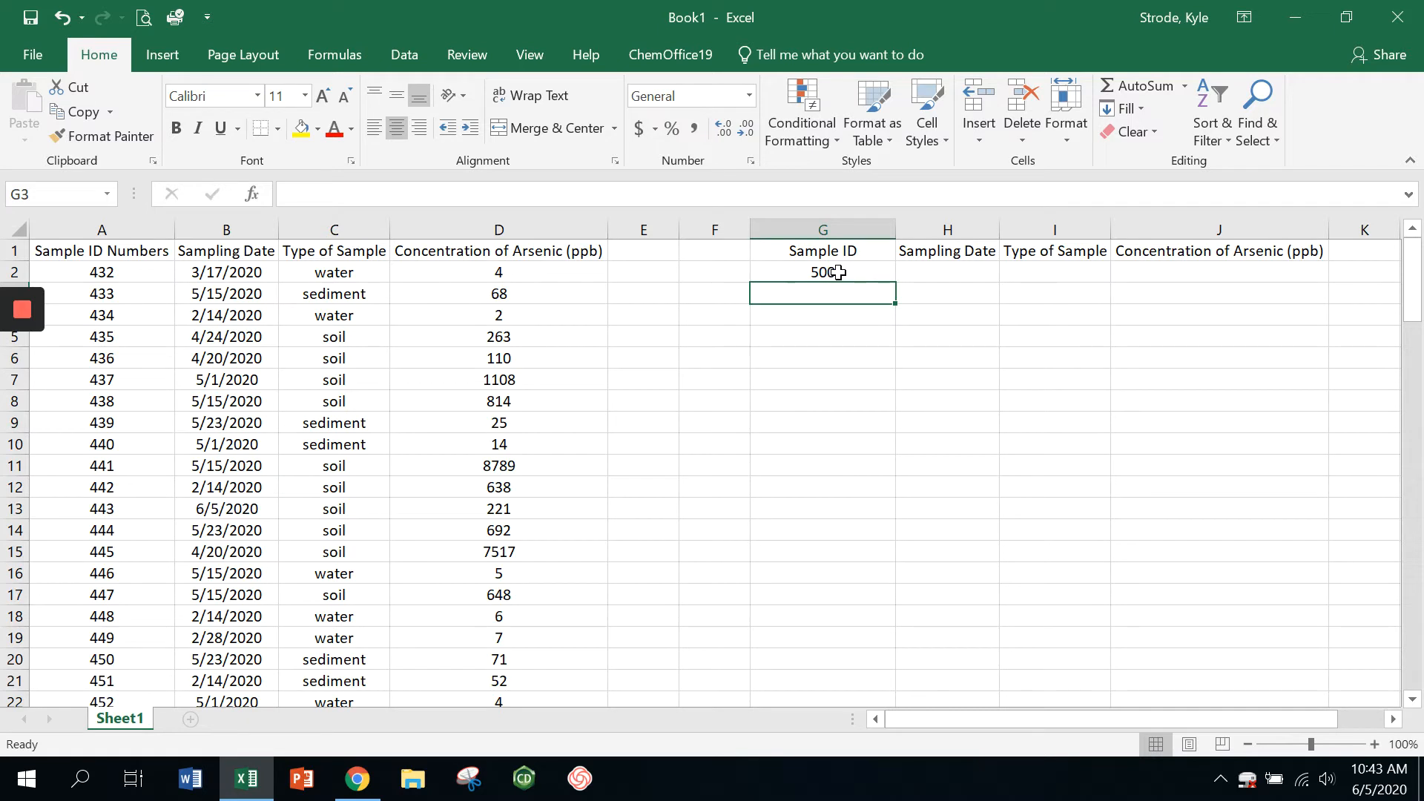
Enter =vlookup(G2,A2:D111,2) in cell H2 to return the sampling date for the Sample ID
click(958, 269)
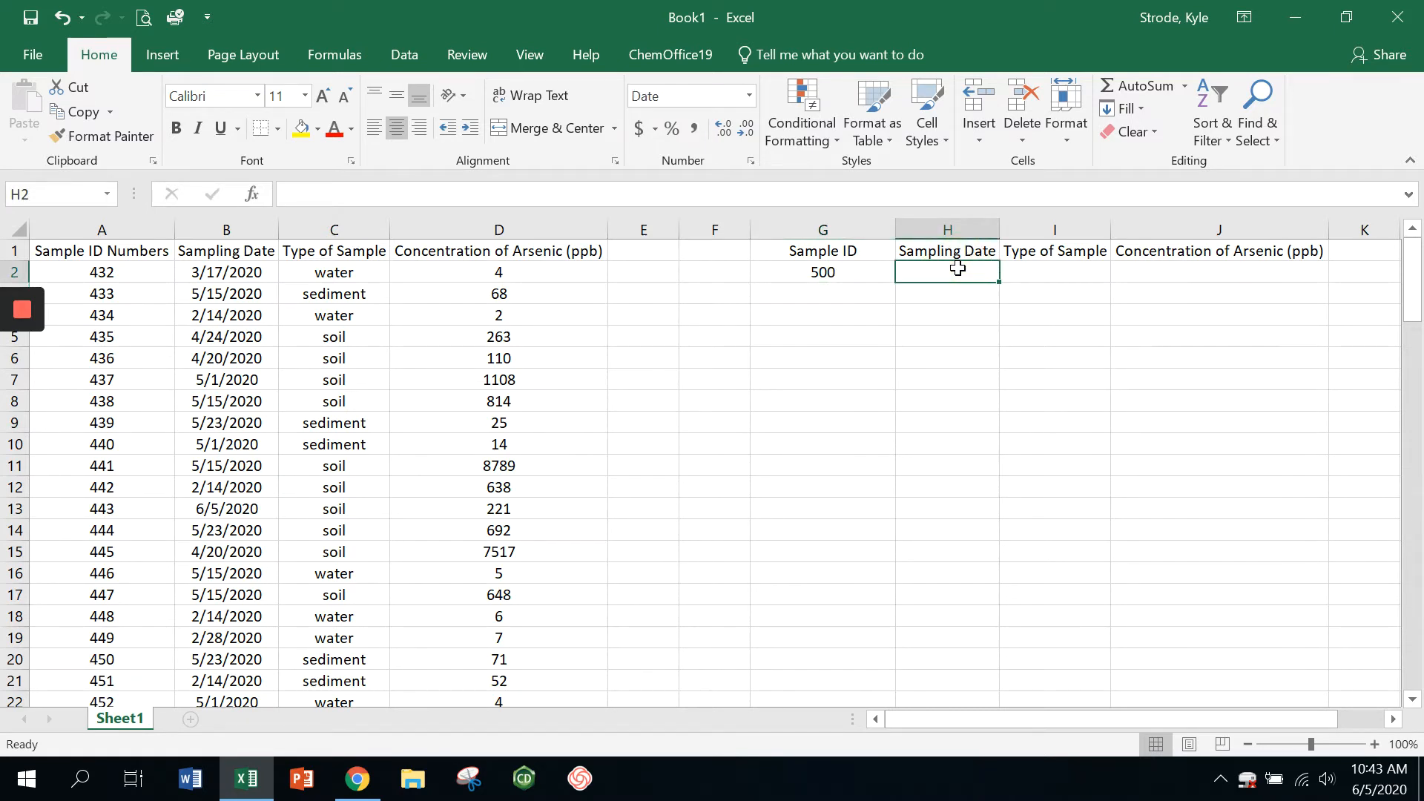
text(=vloo)
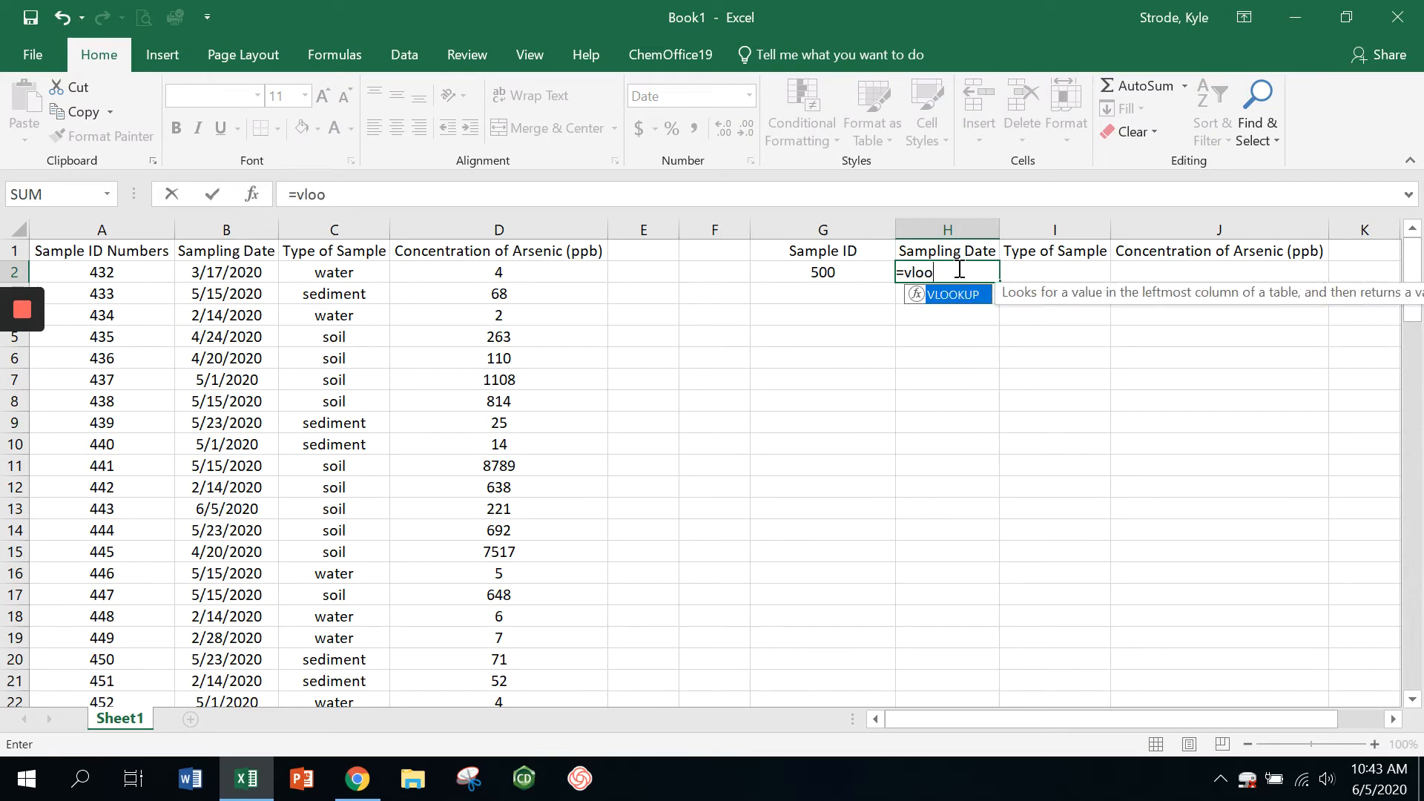
text(kup()
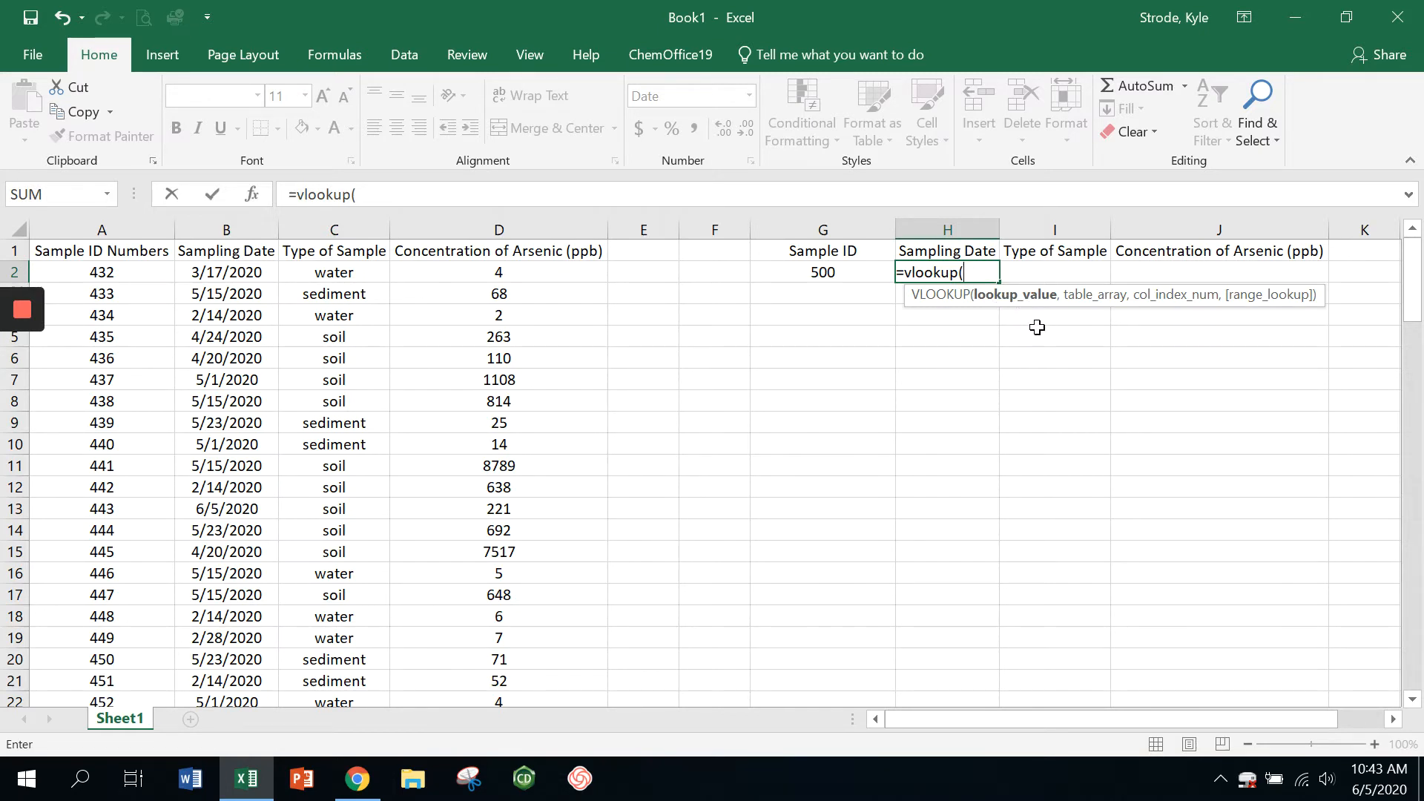
click(854, 273)
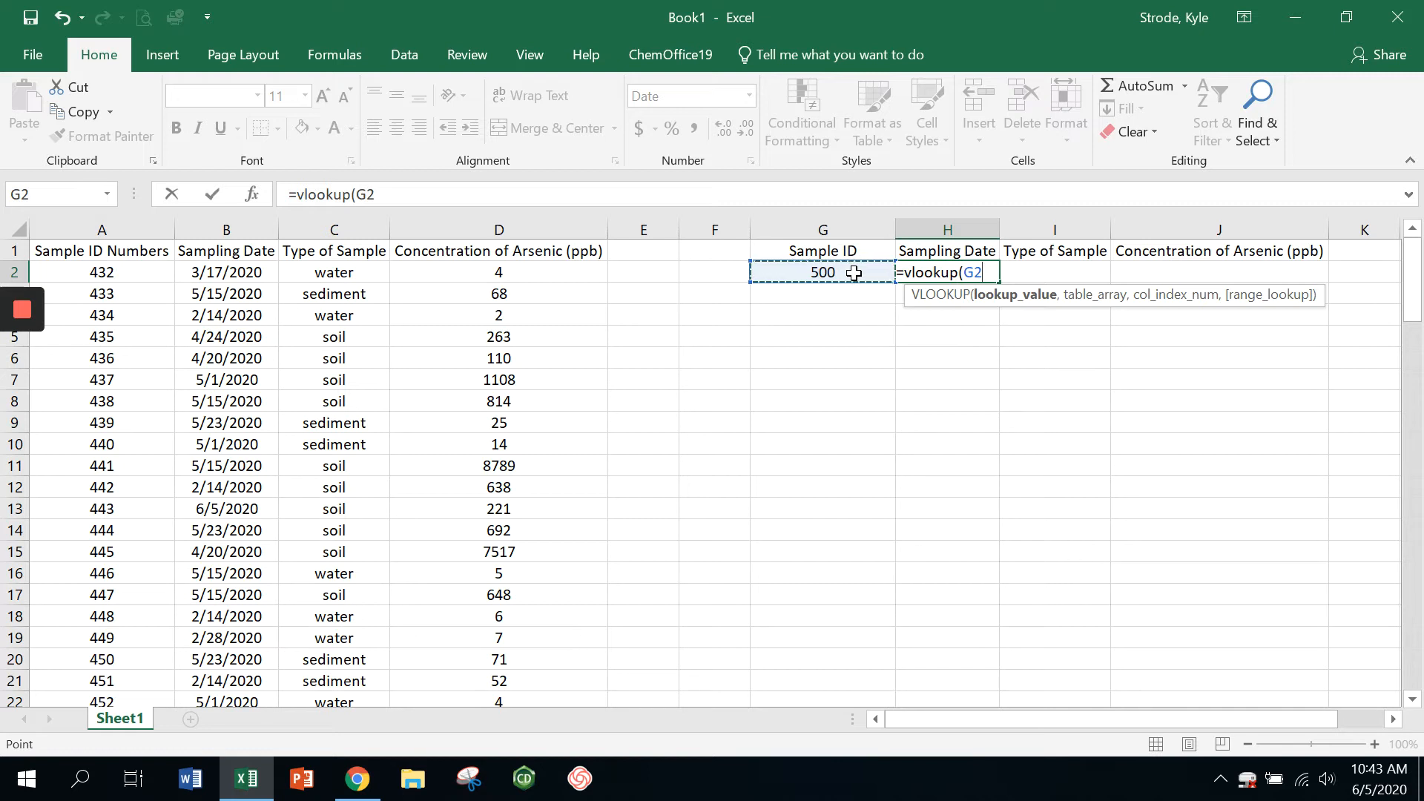
text(,)
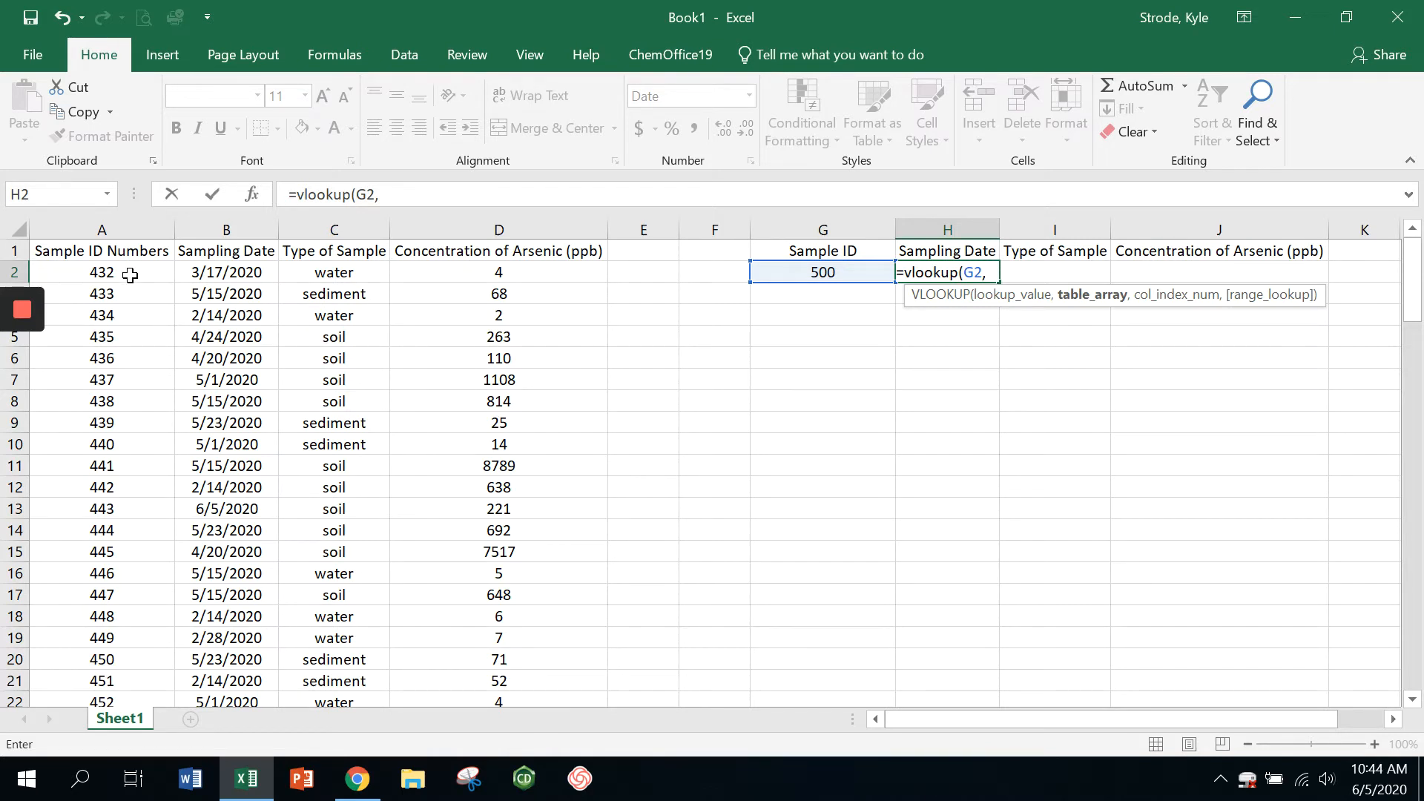
drag(131, 274, 471, 655)
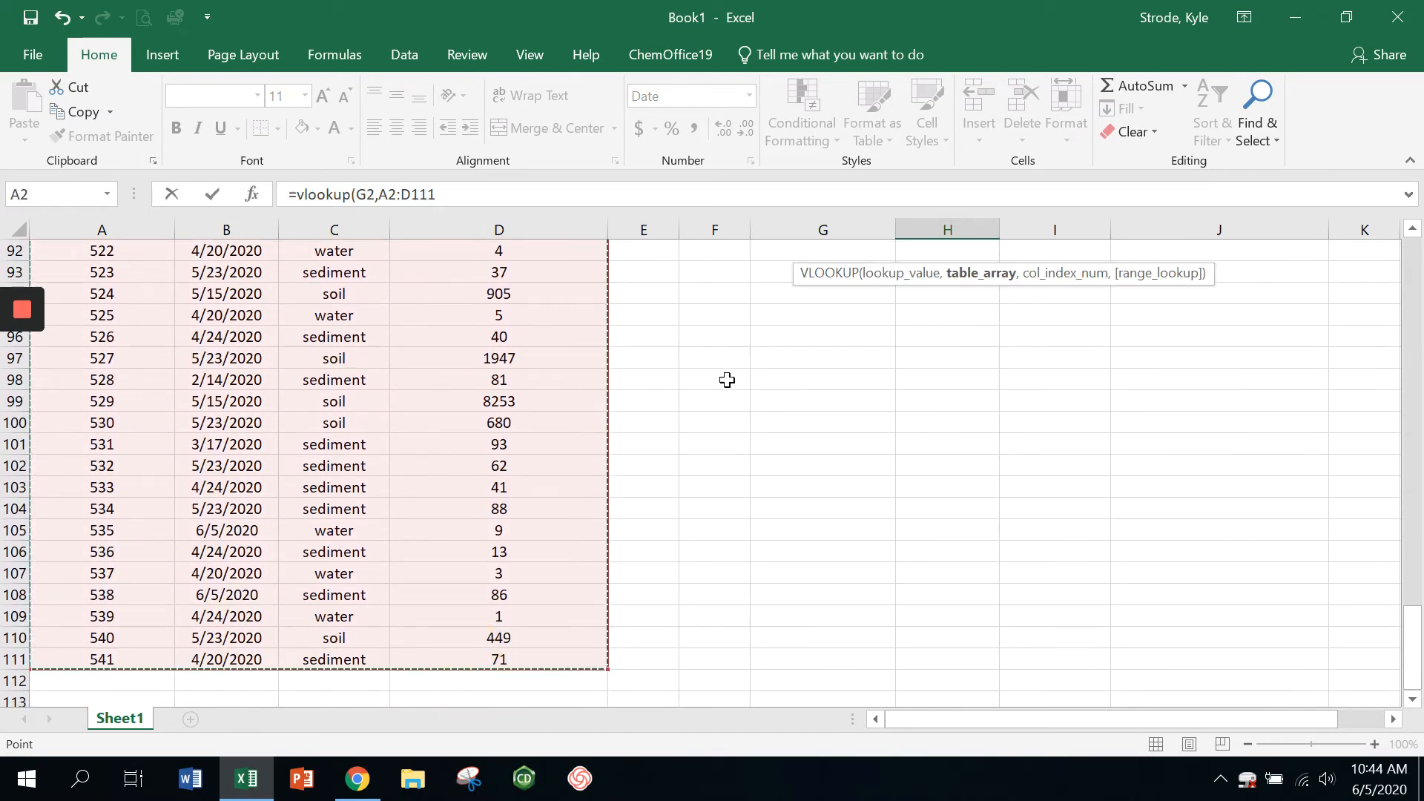
scroll(837, 348, up, 8)
scroll(837, 349, up, 20)
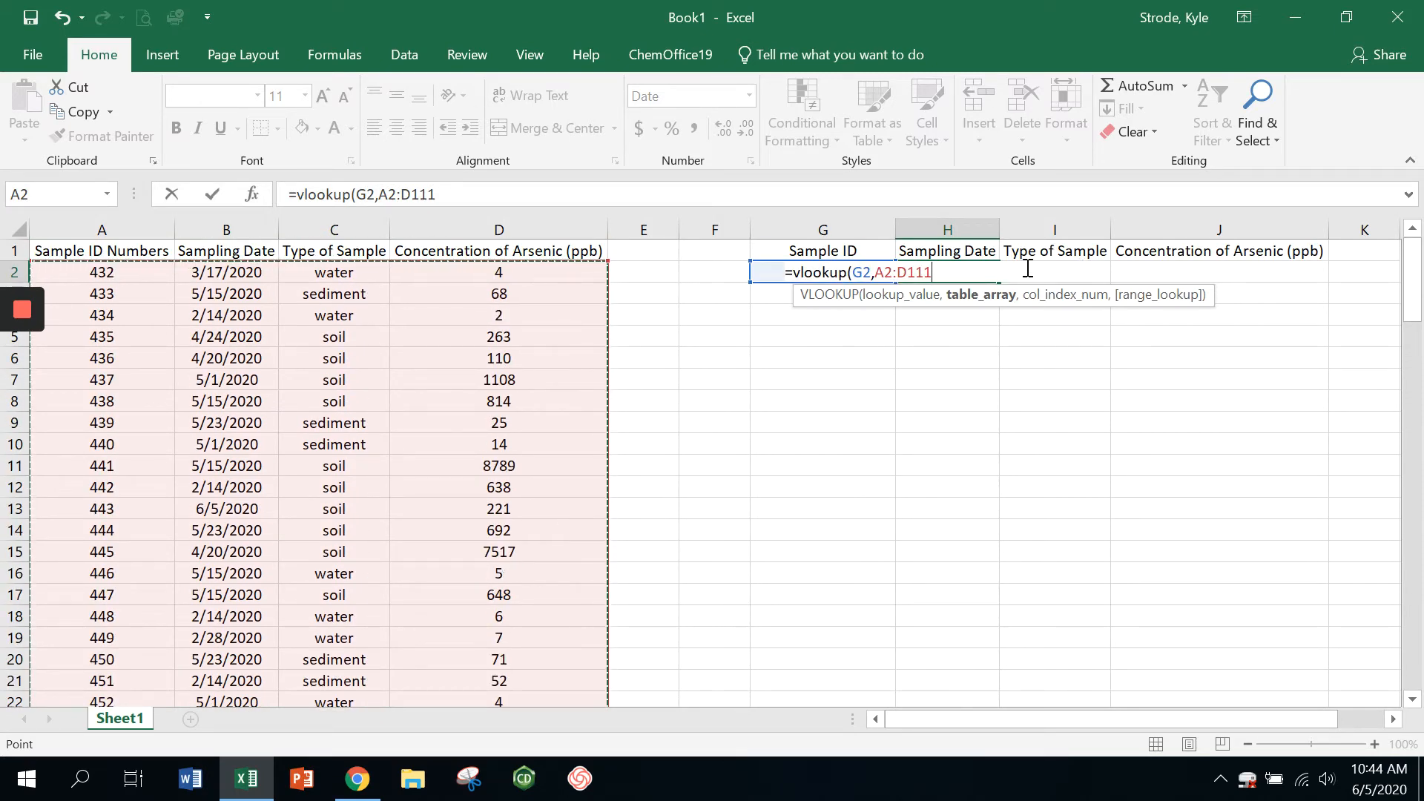
text(,2)
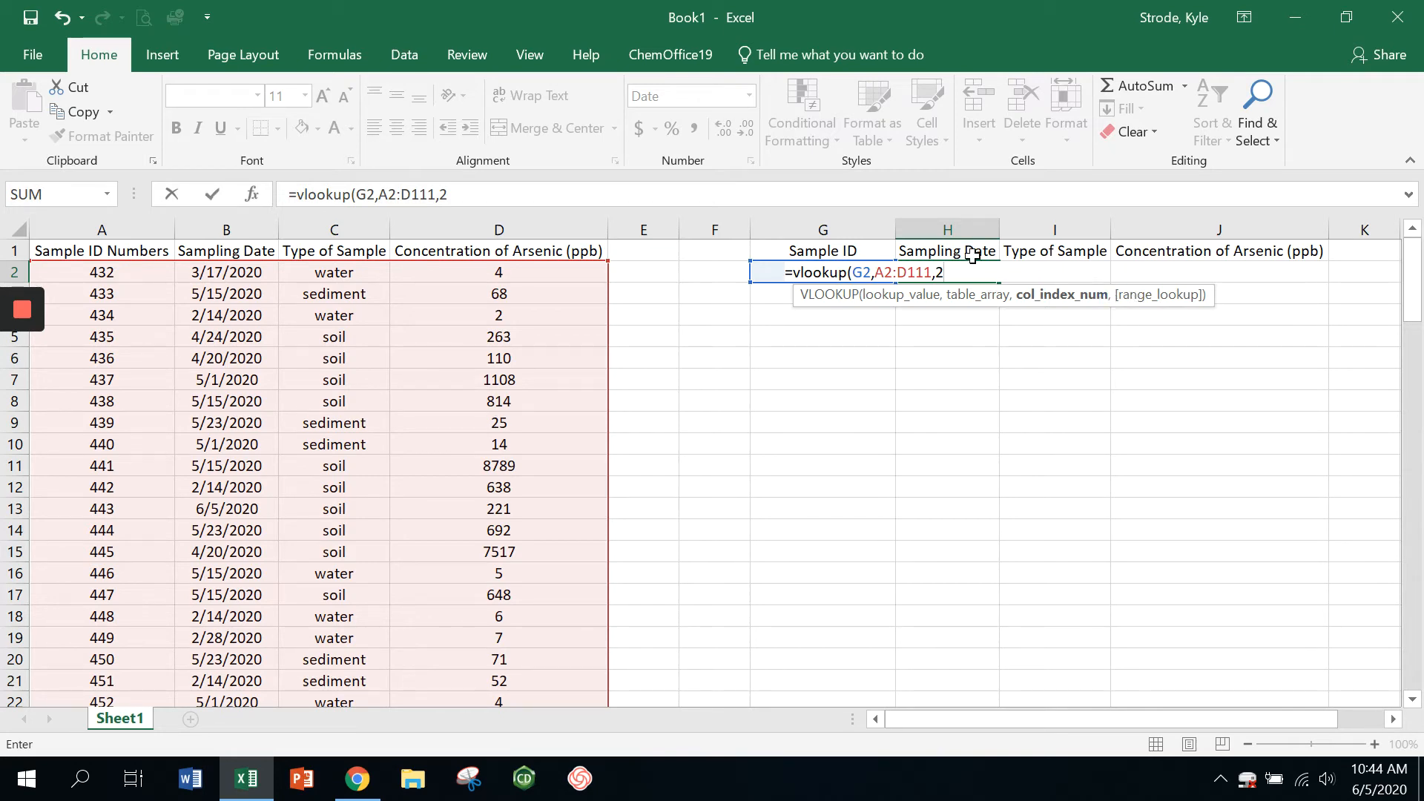
text())
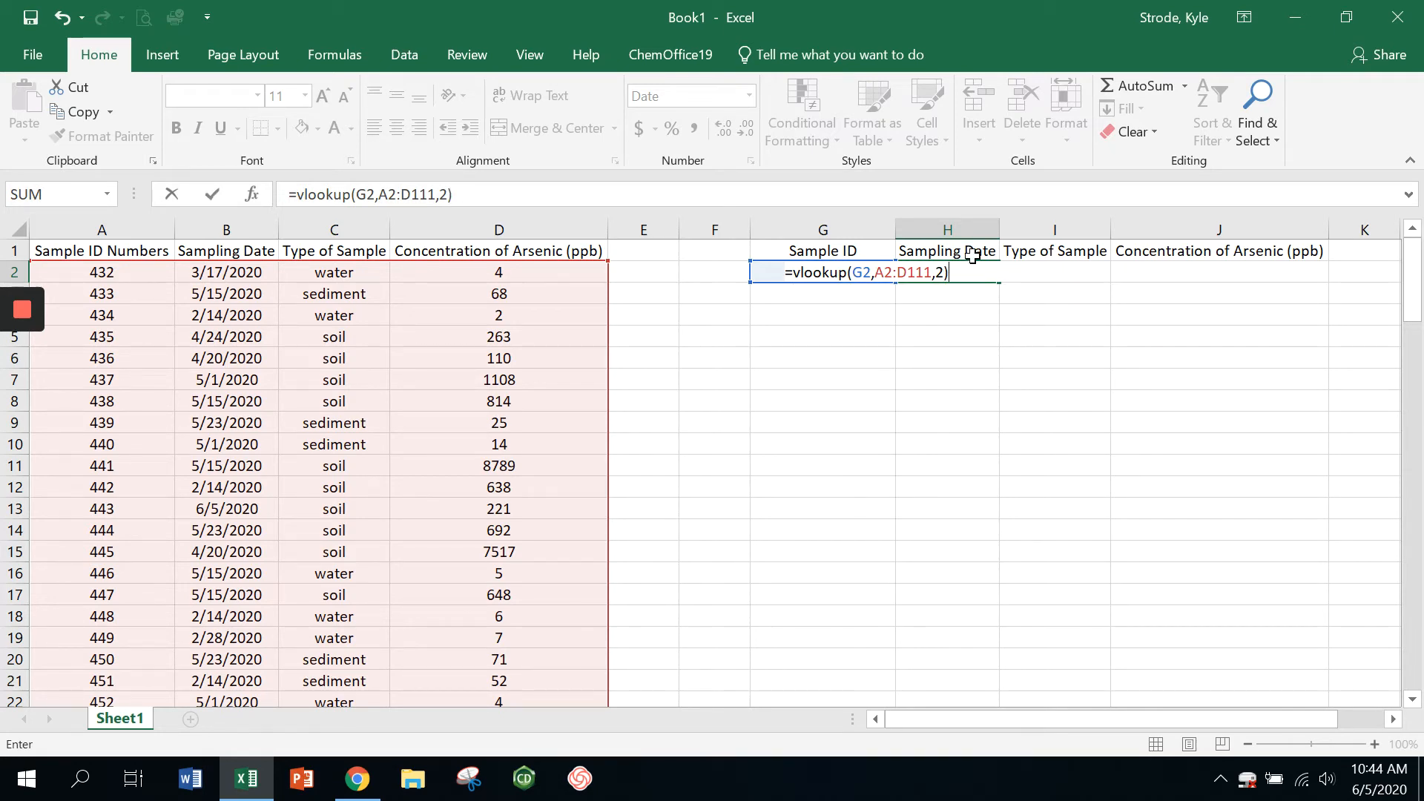
key(Return)
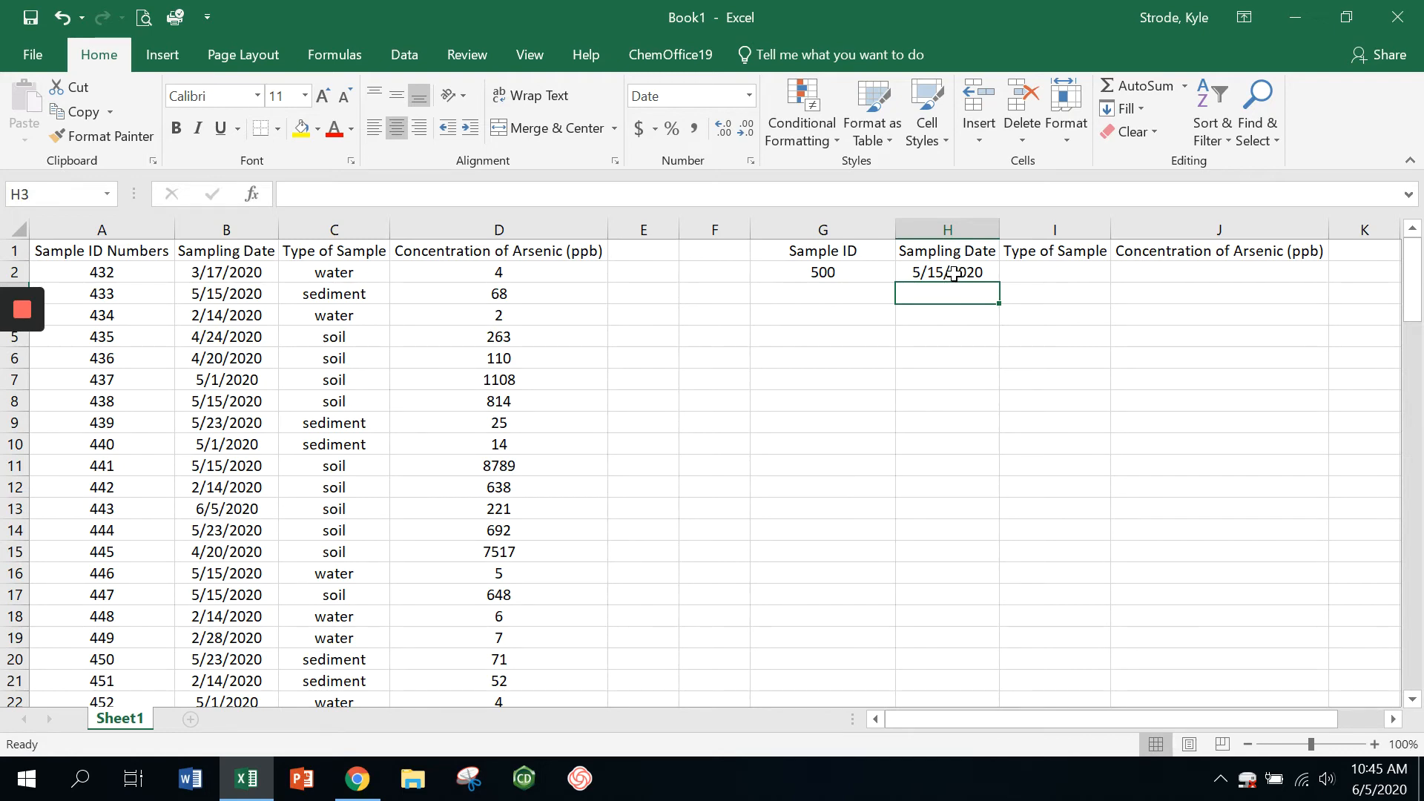
Find sample 500 in the source table and select its record, A70:D70, to check the looked-up sampling date
scroll(183, 425, down, 9)
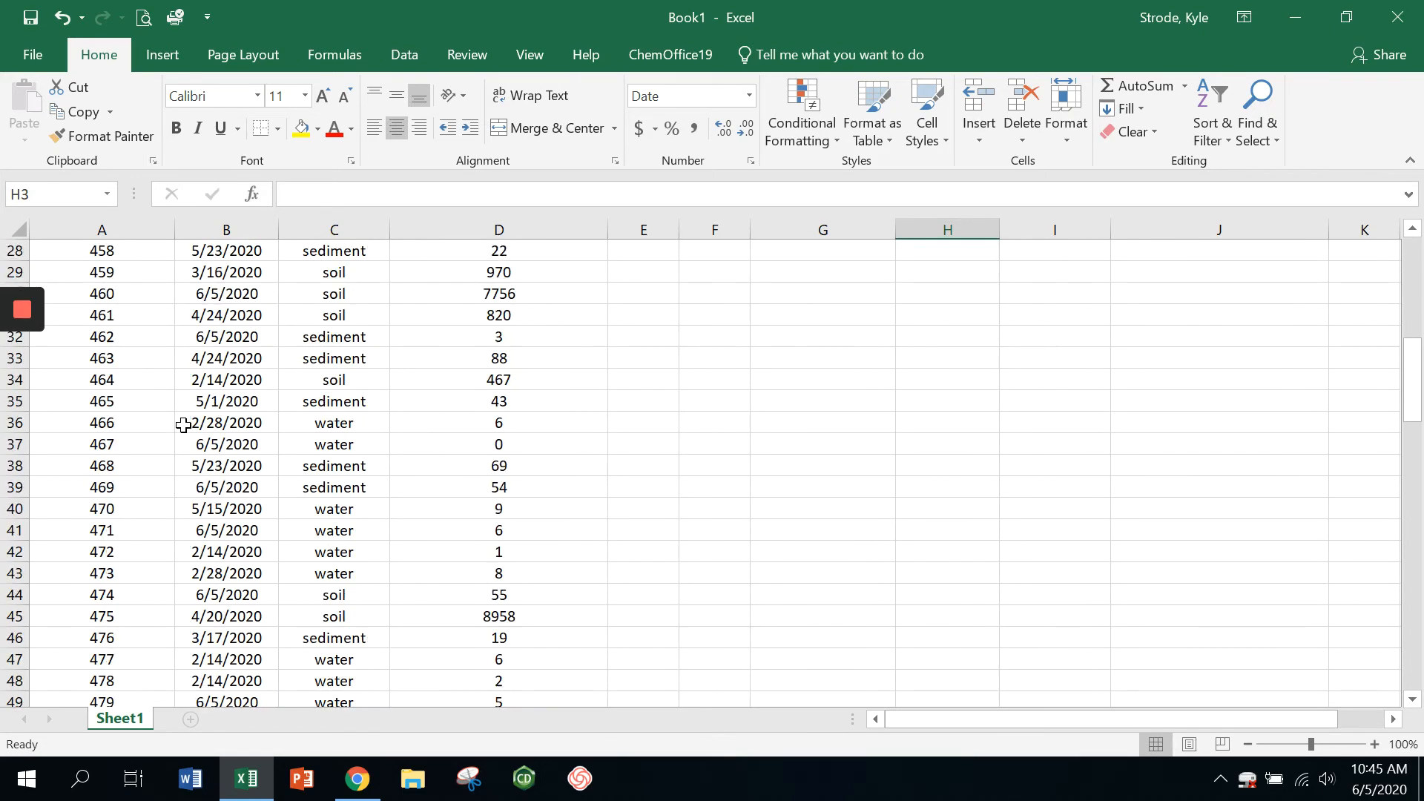
scroll(184, 425, down, 12)
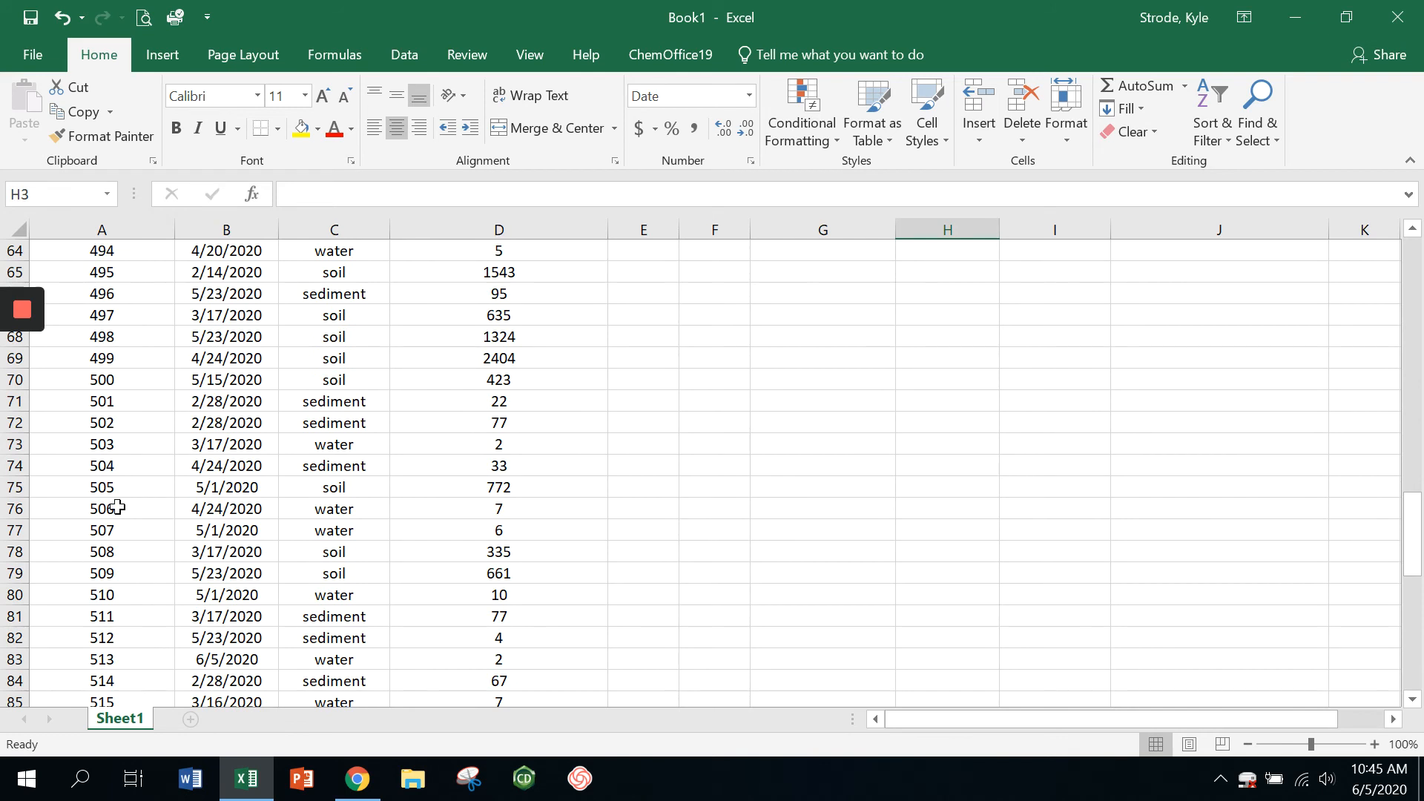
drag(104, 380, 475, 381)
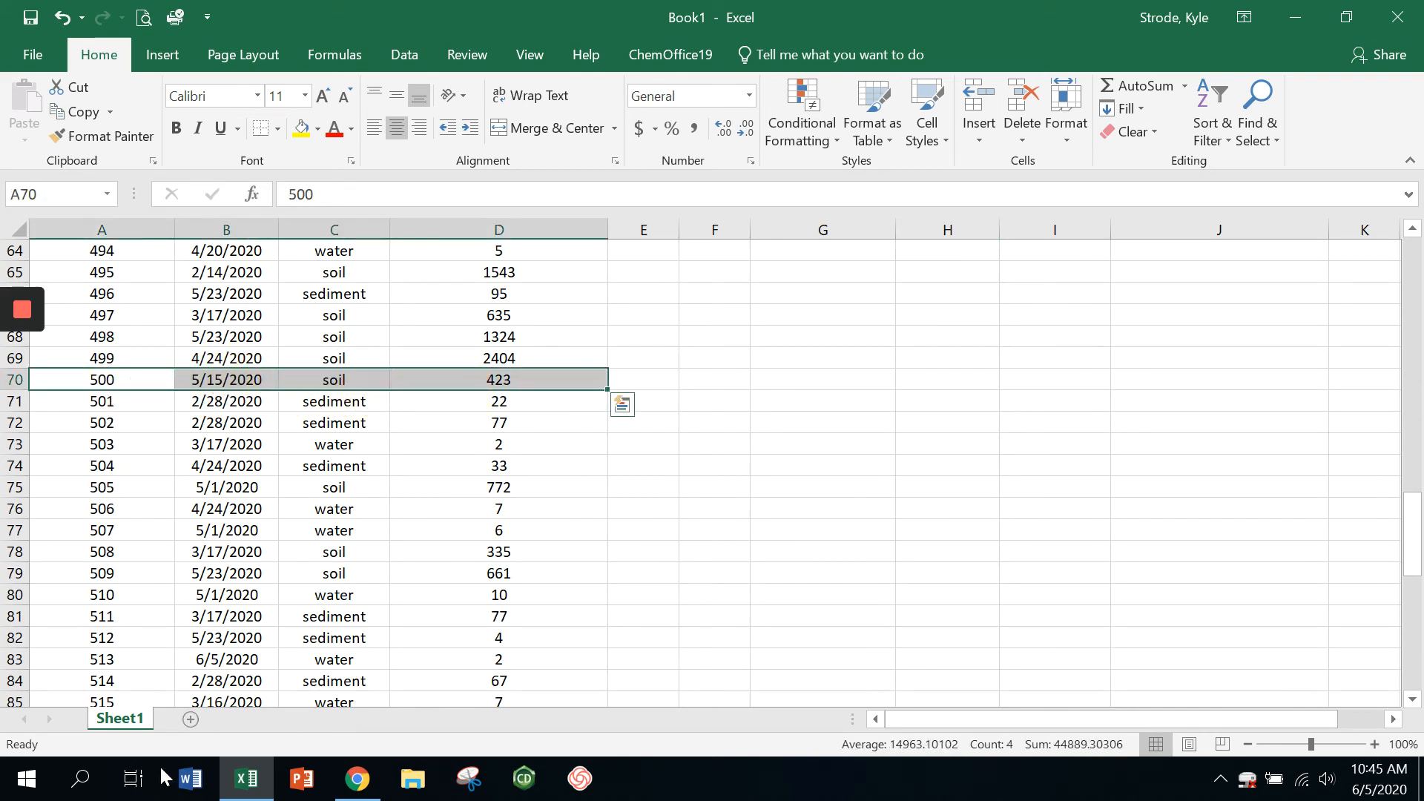
scroll(875, 410, up, 20)
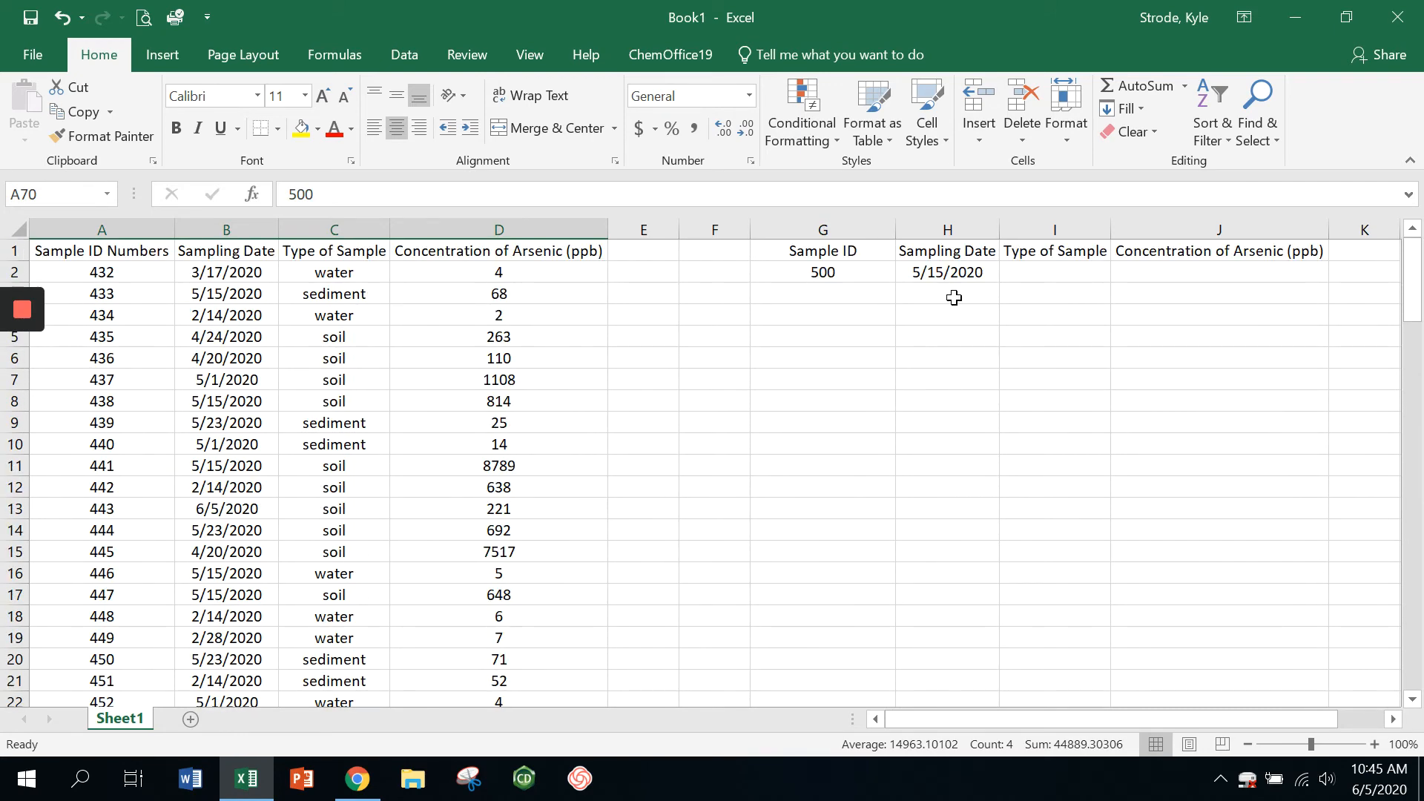
Enter =vlookup(G2,A2:D111,3) in cell I2 to return the type of sample for the Sample ID
click(1028, 271)
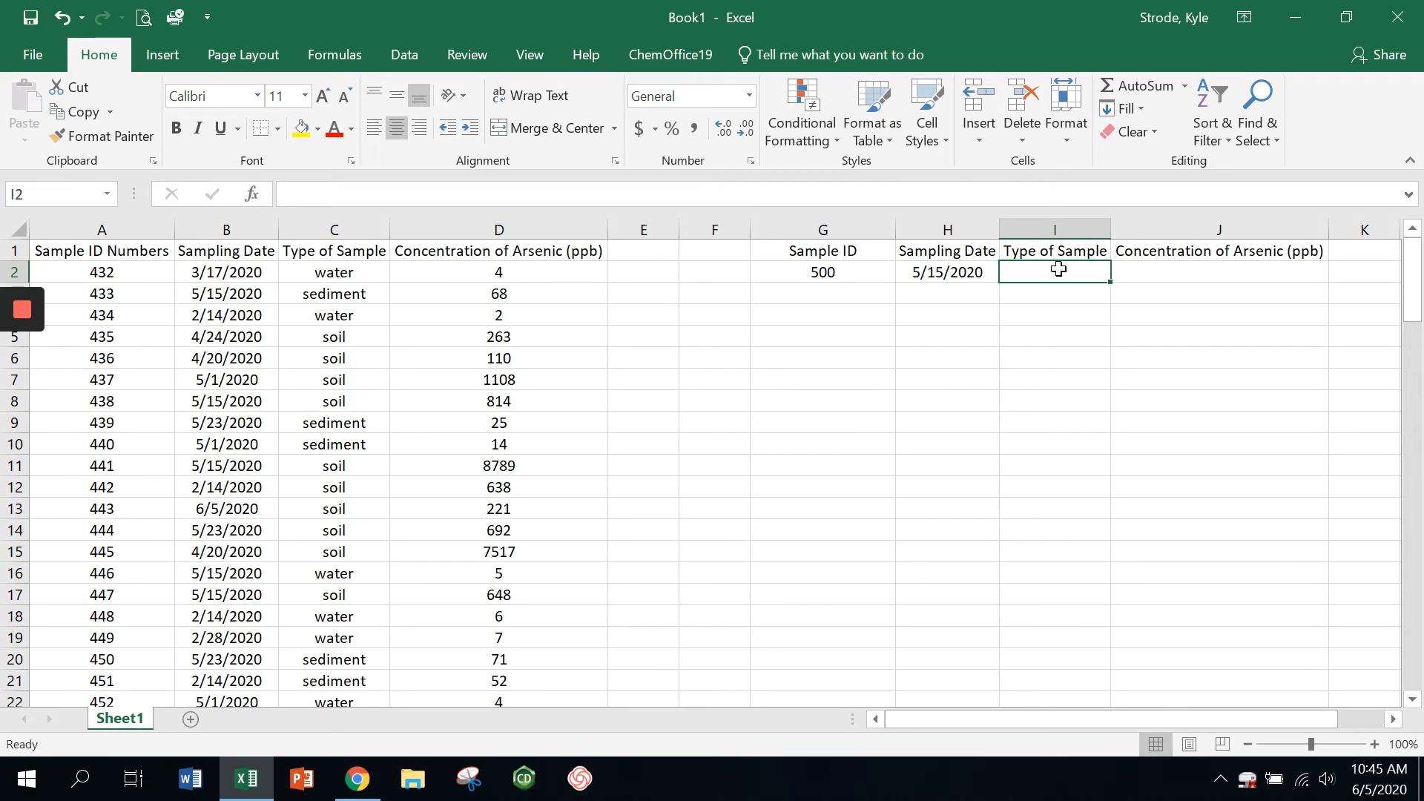
text(=v)
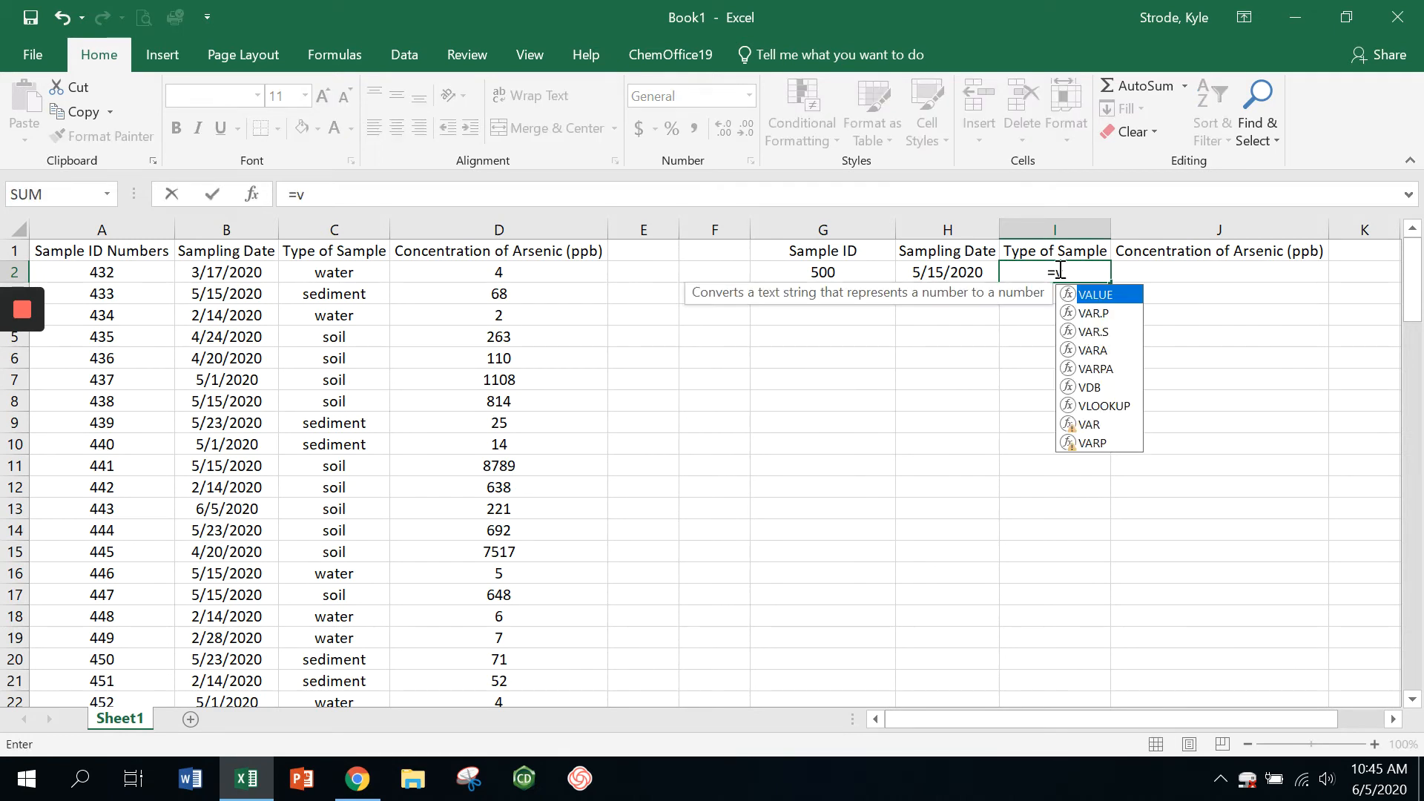
text(lookup)
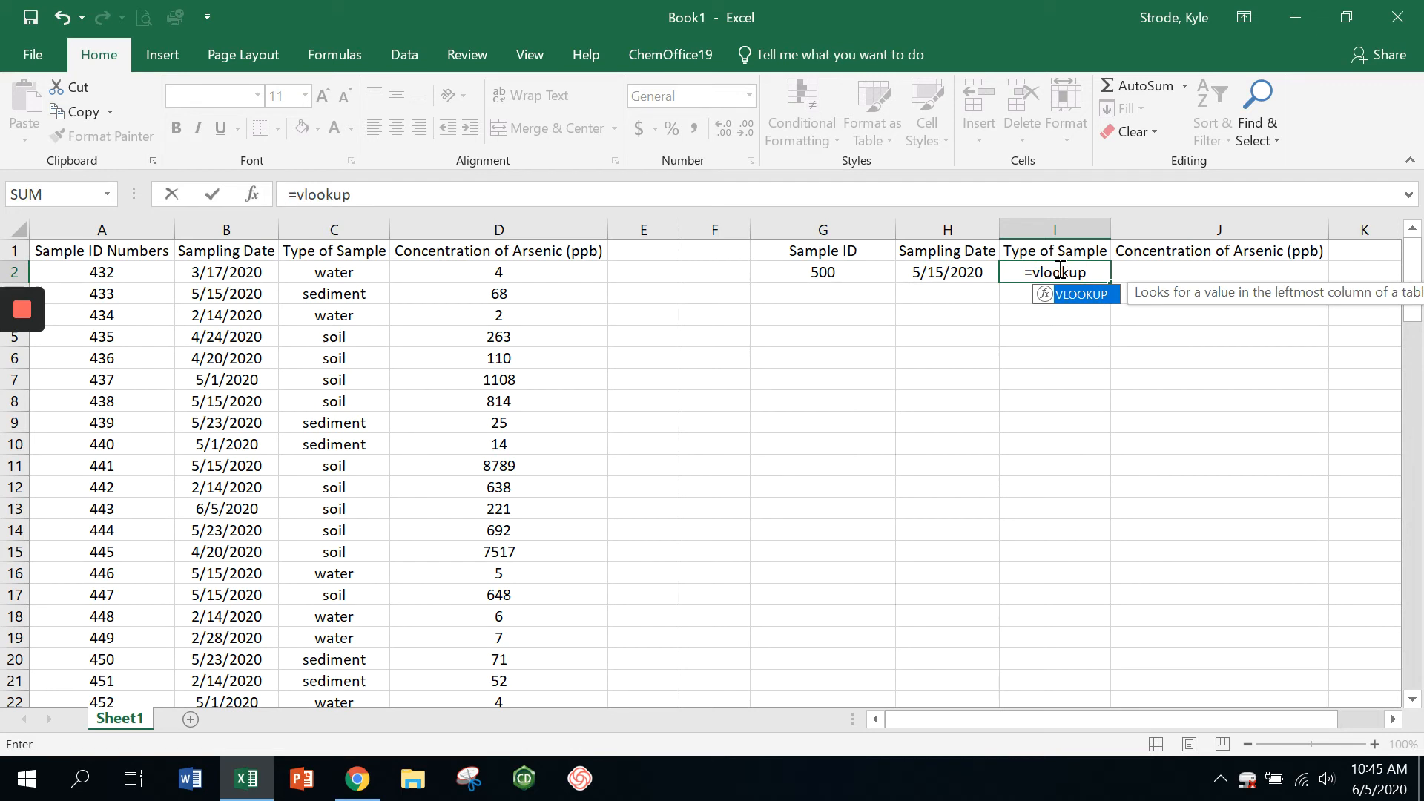
text(()
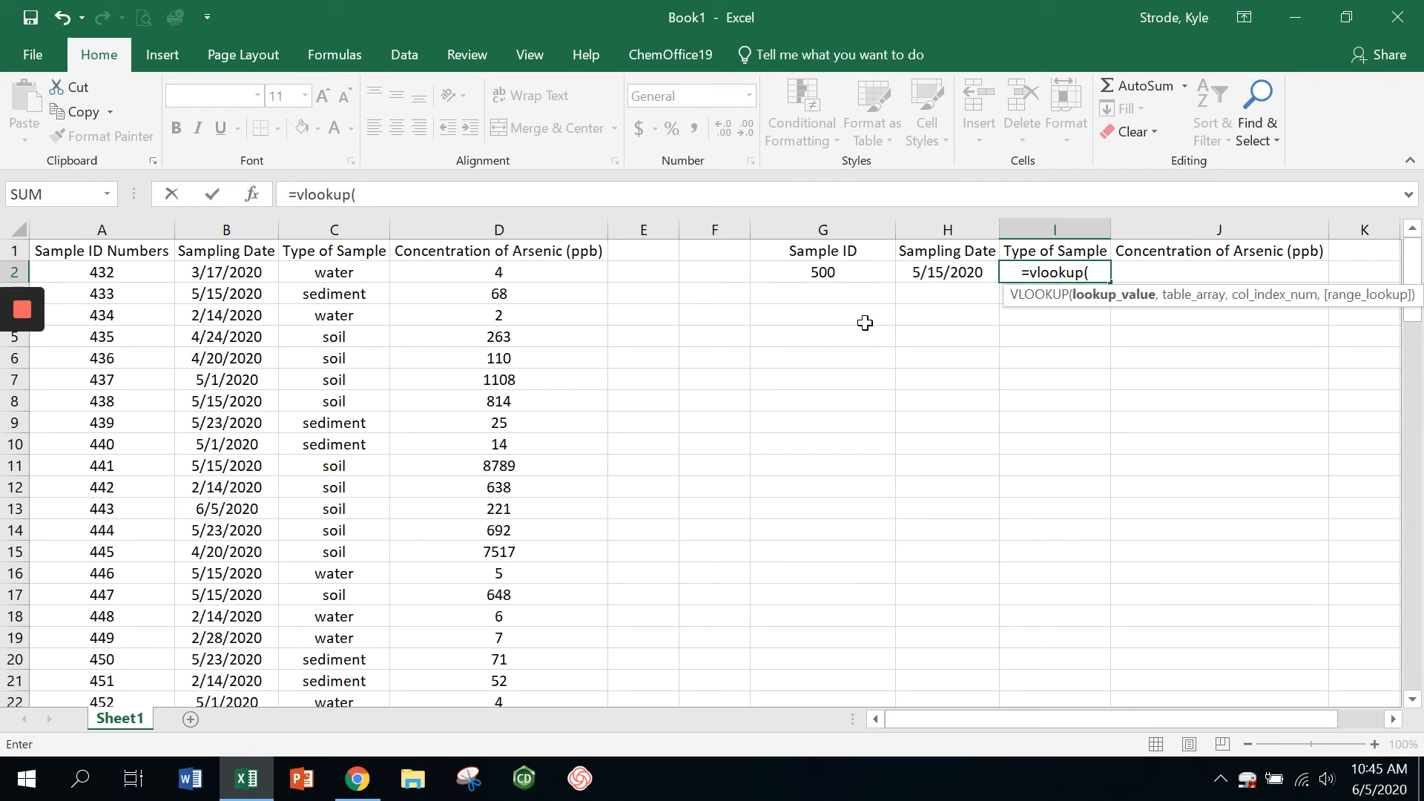
click(851, 273)
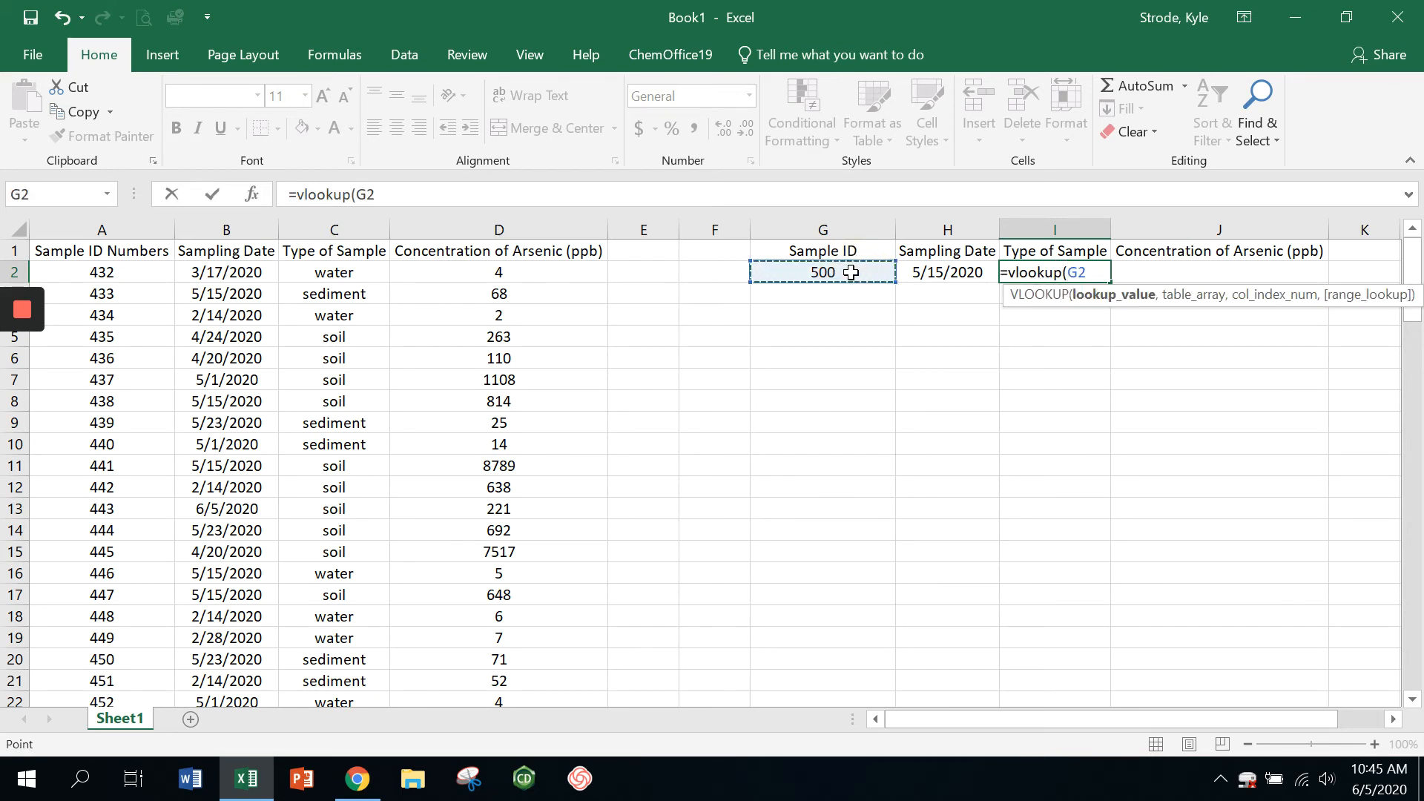
text(,)
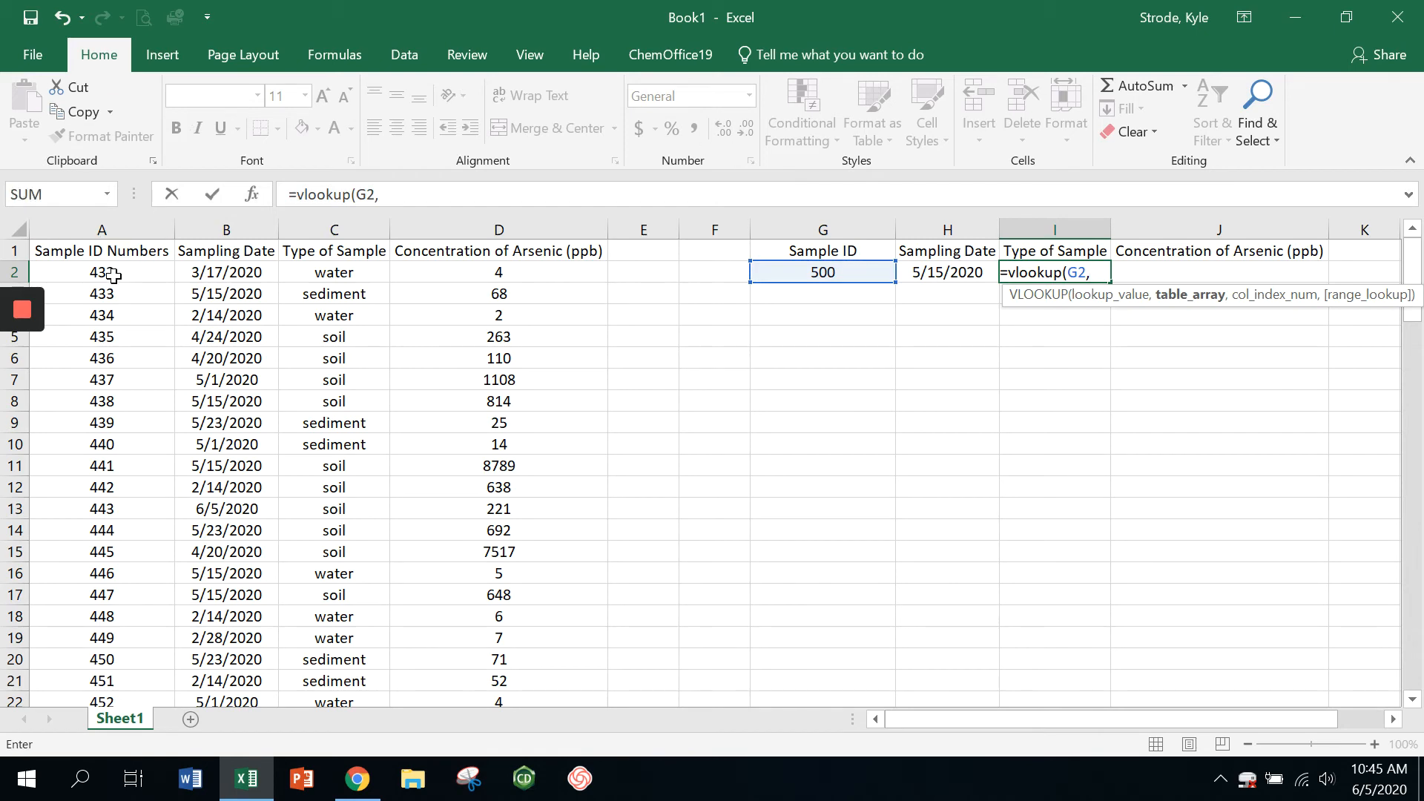
drag(103, 273, 454, 658)
scroll(1071, 408, down, 2)
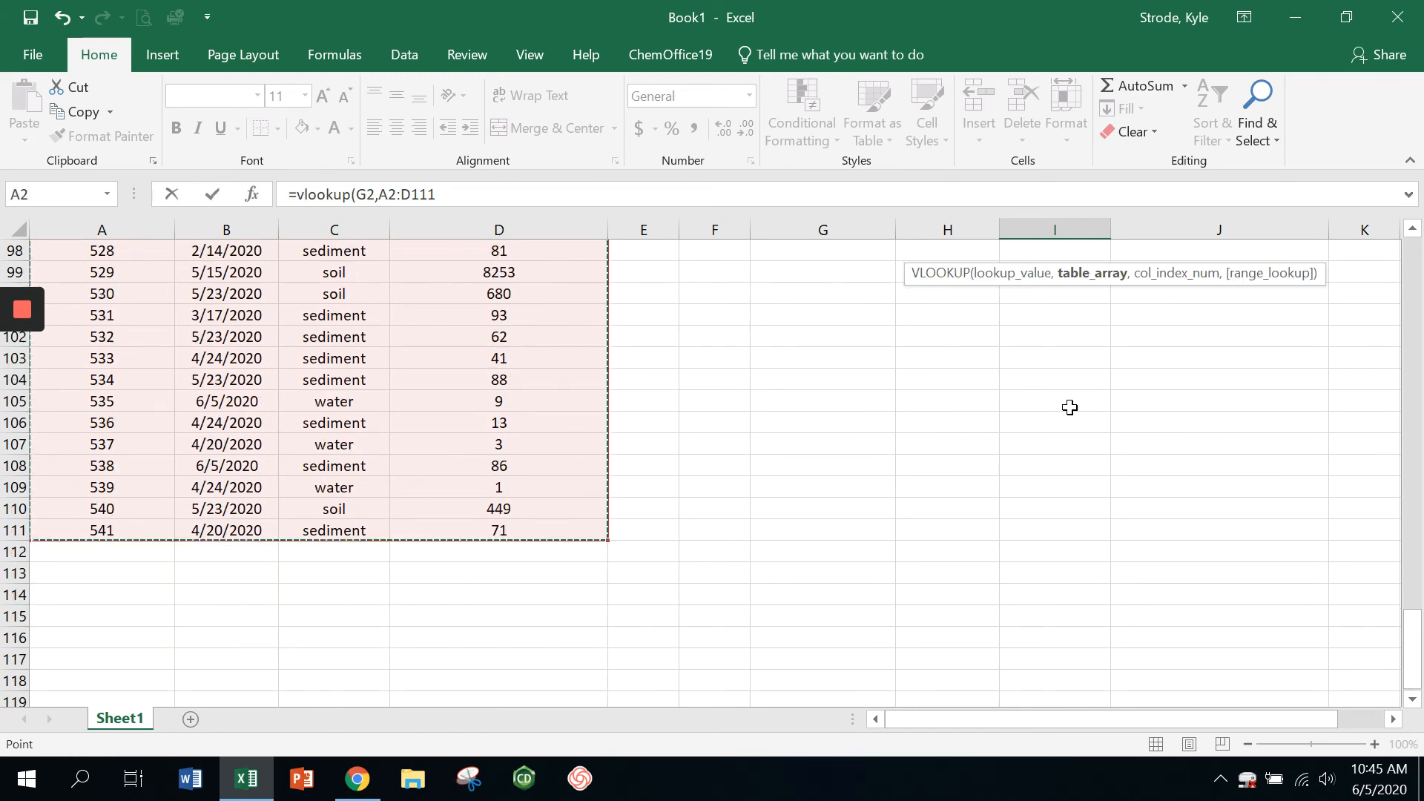
scroll(1078, 420, up, 19)
scroll(1077, 419, up, 13)
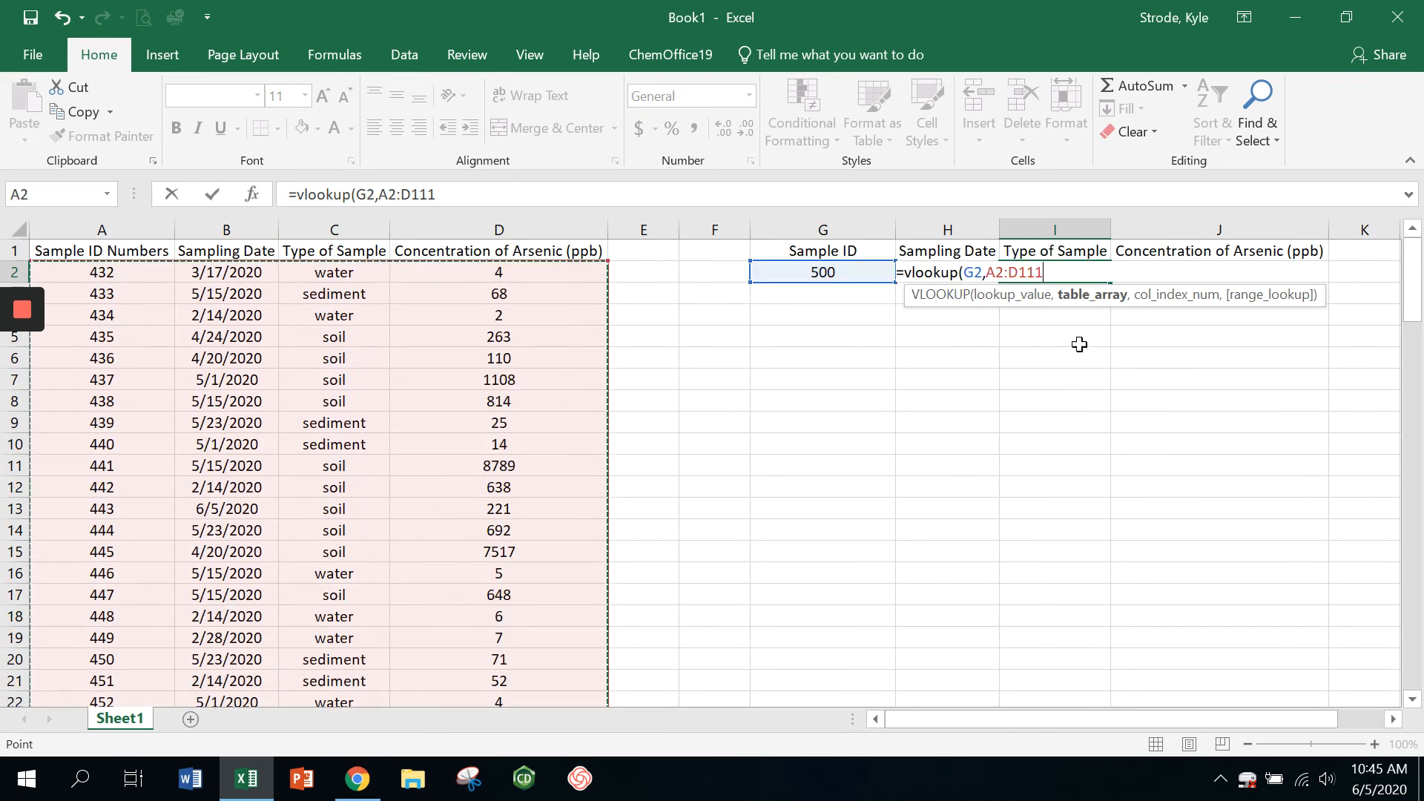
text(,)
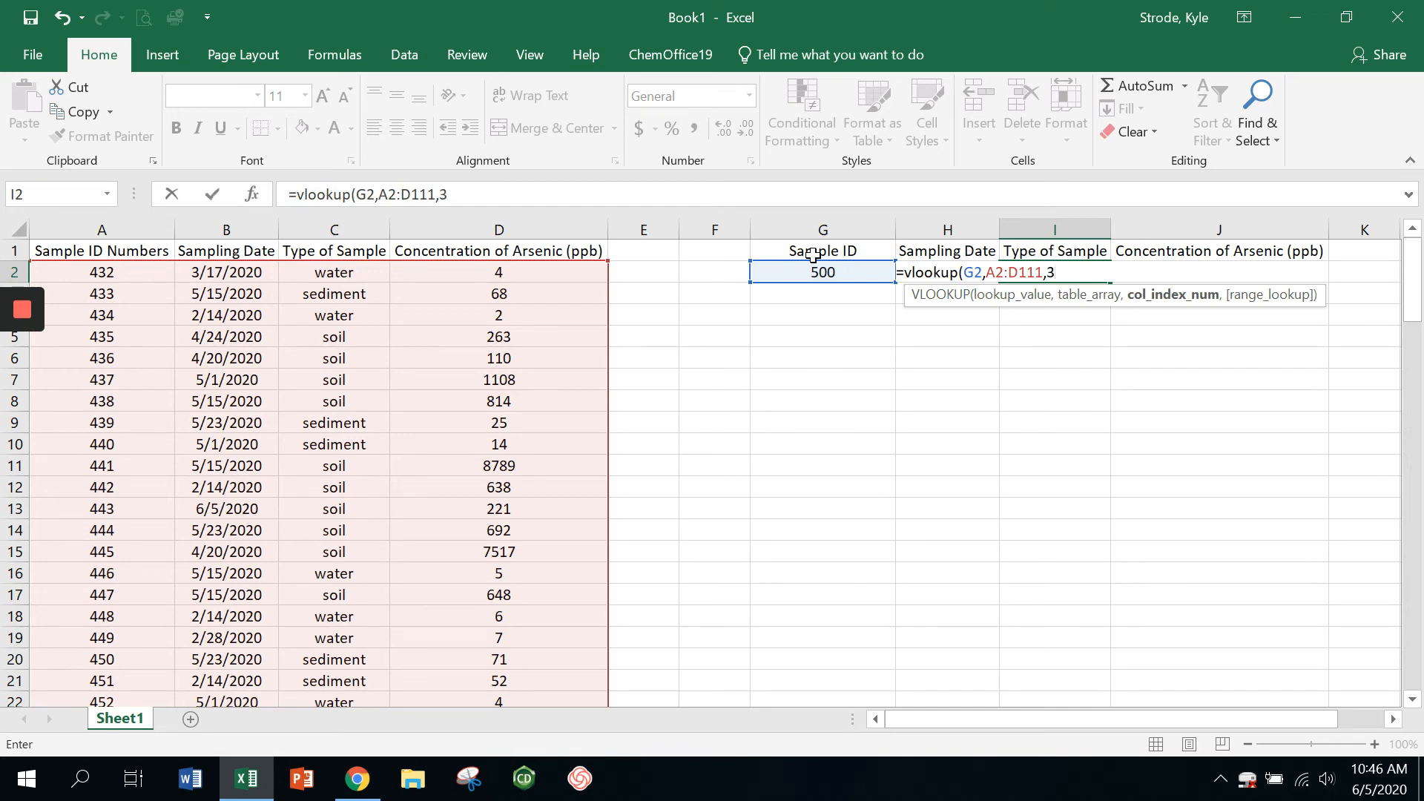
text(3))
key(Return)
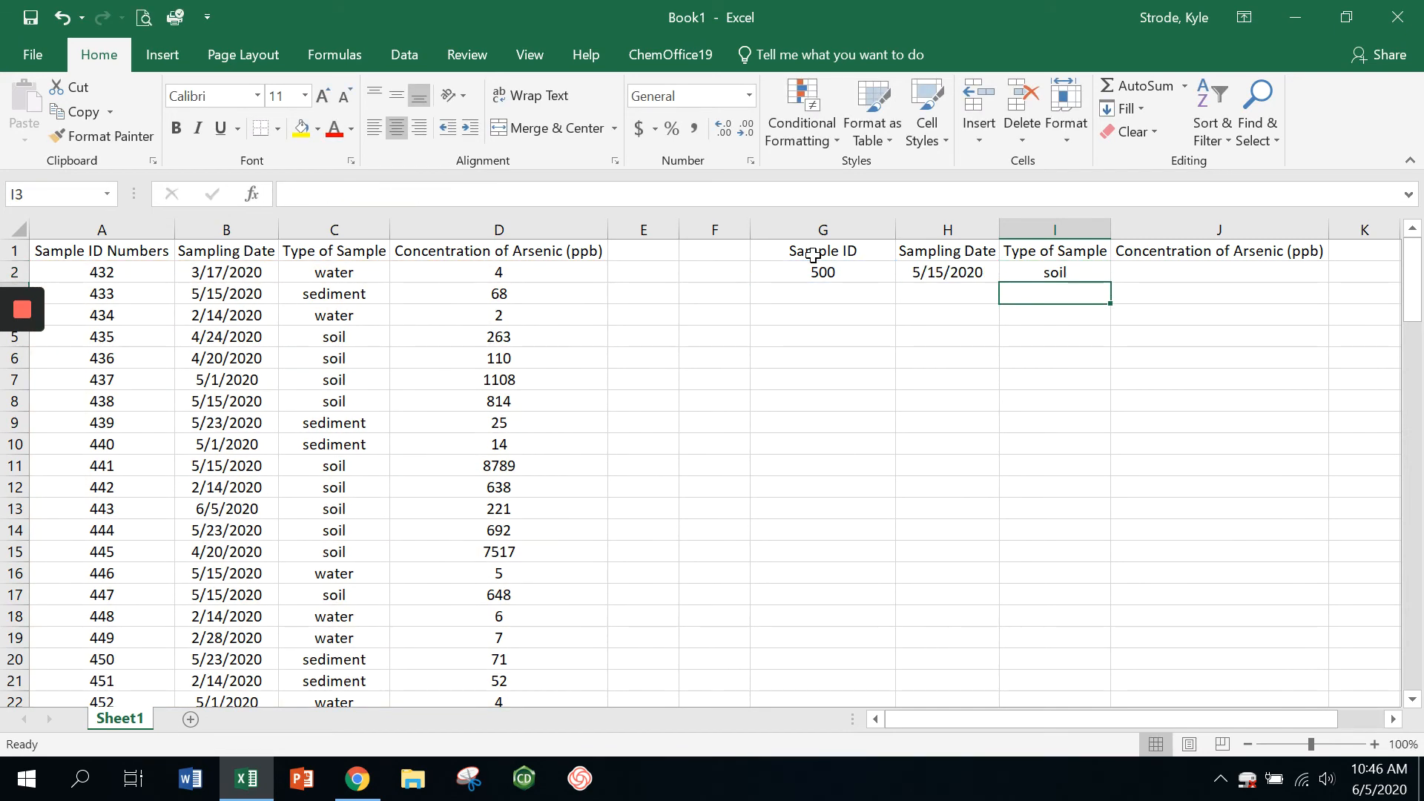
Enter =vlookup(G2,A2:D111,4) in cell J2 to return the arsenic concentration for the Sample ID
click(1184, 272)
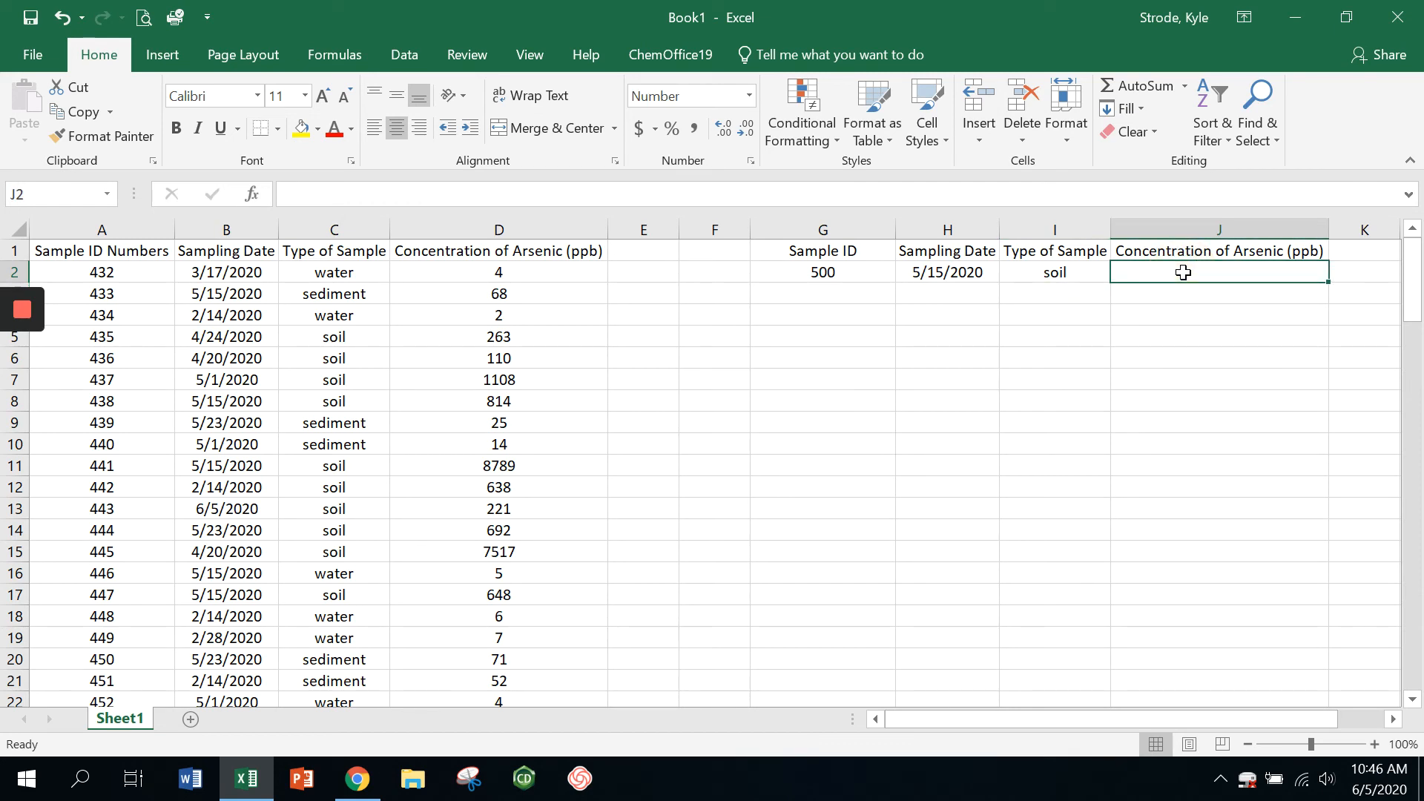
text(=)
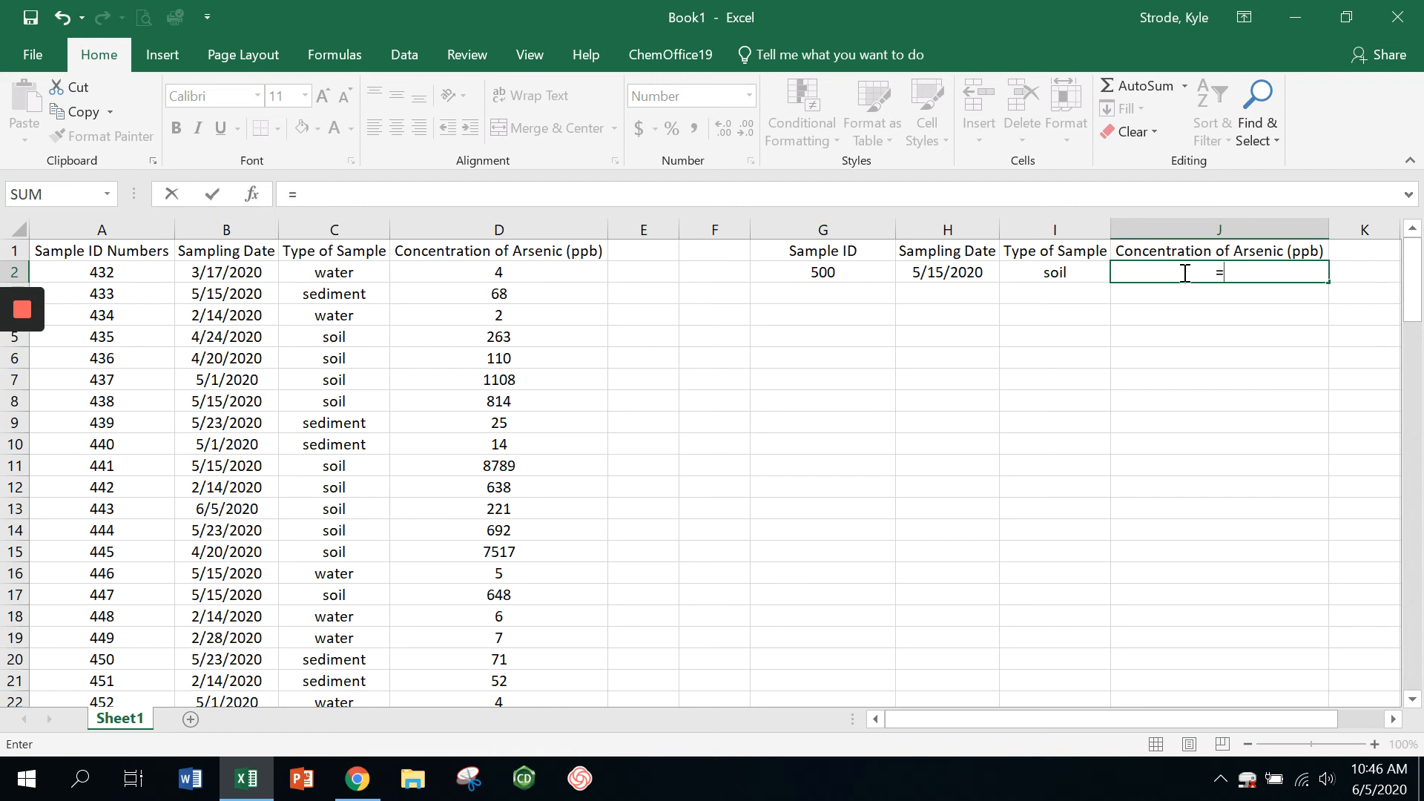
text(vlook)
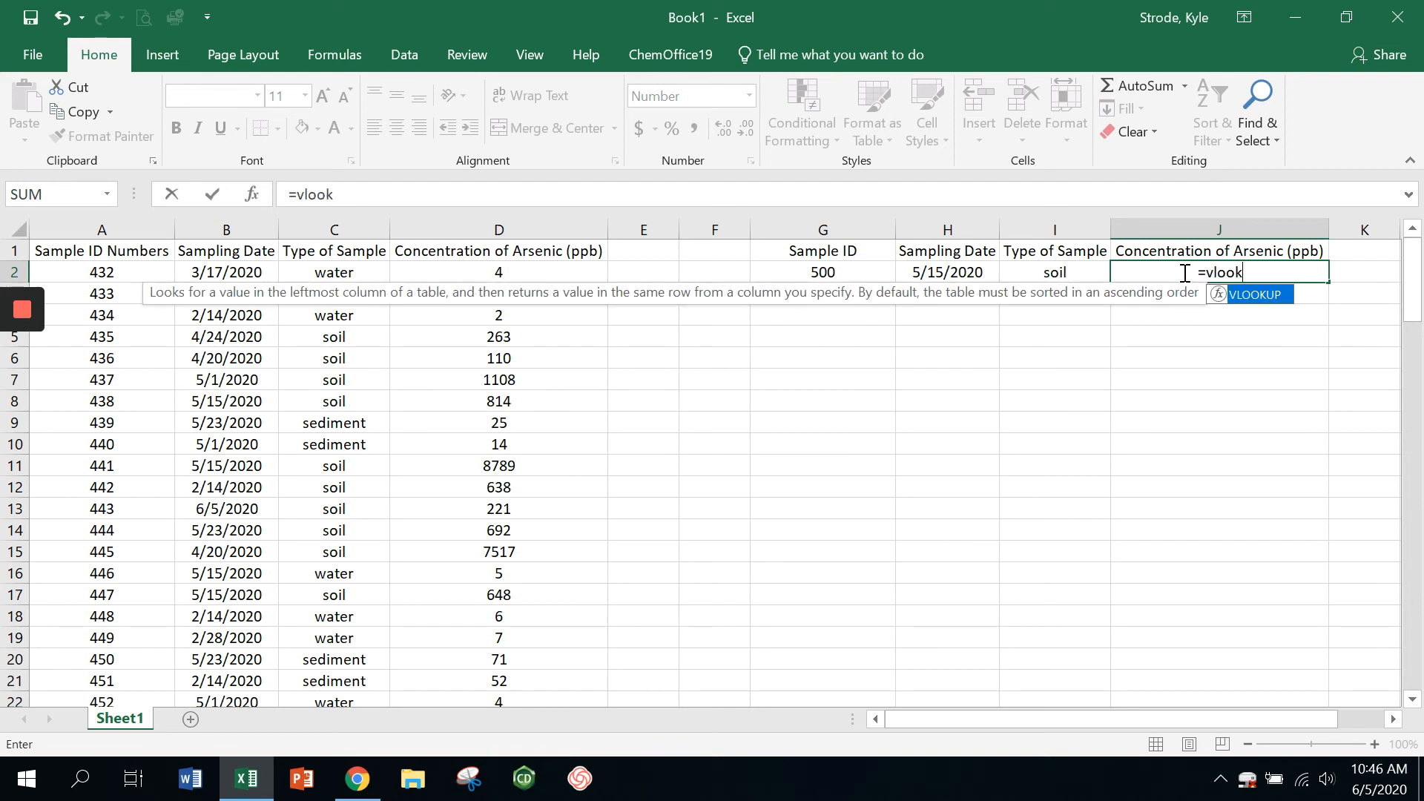
text(up()
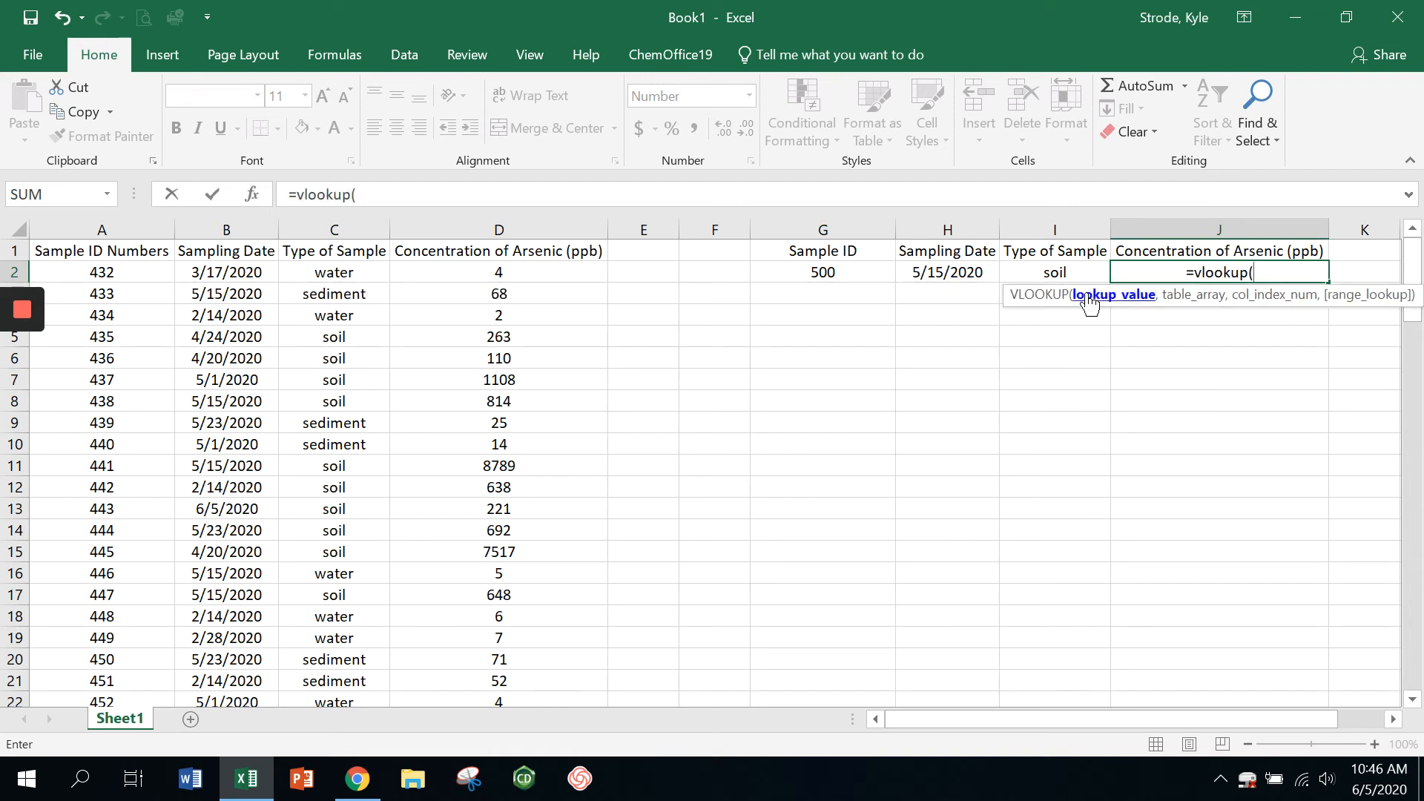
click(874, 269)
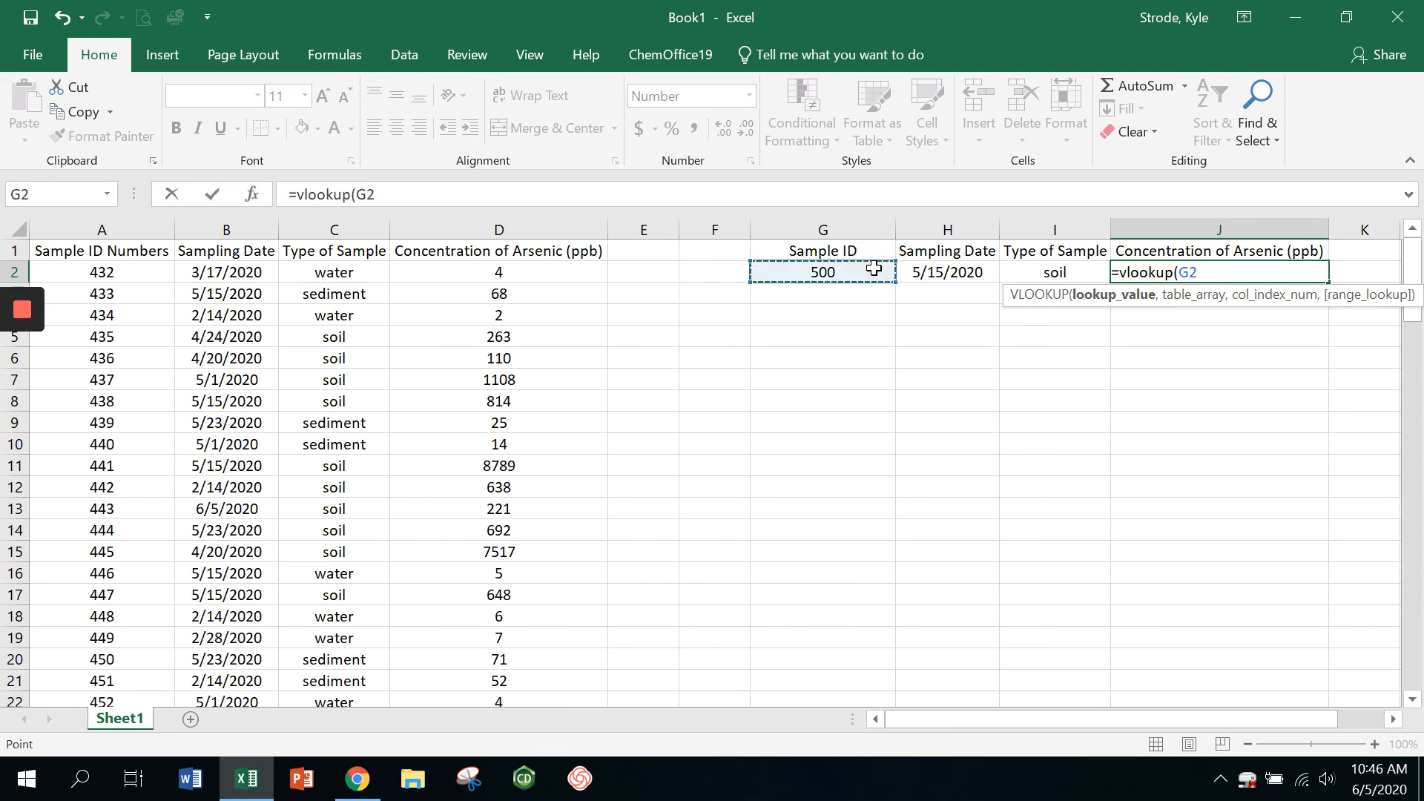
text(,)
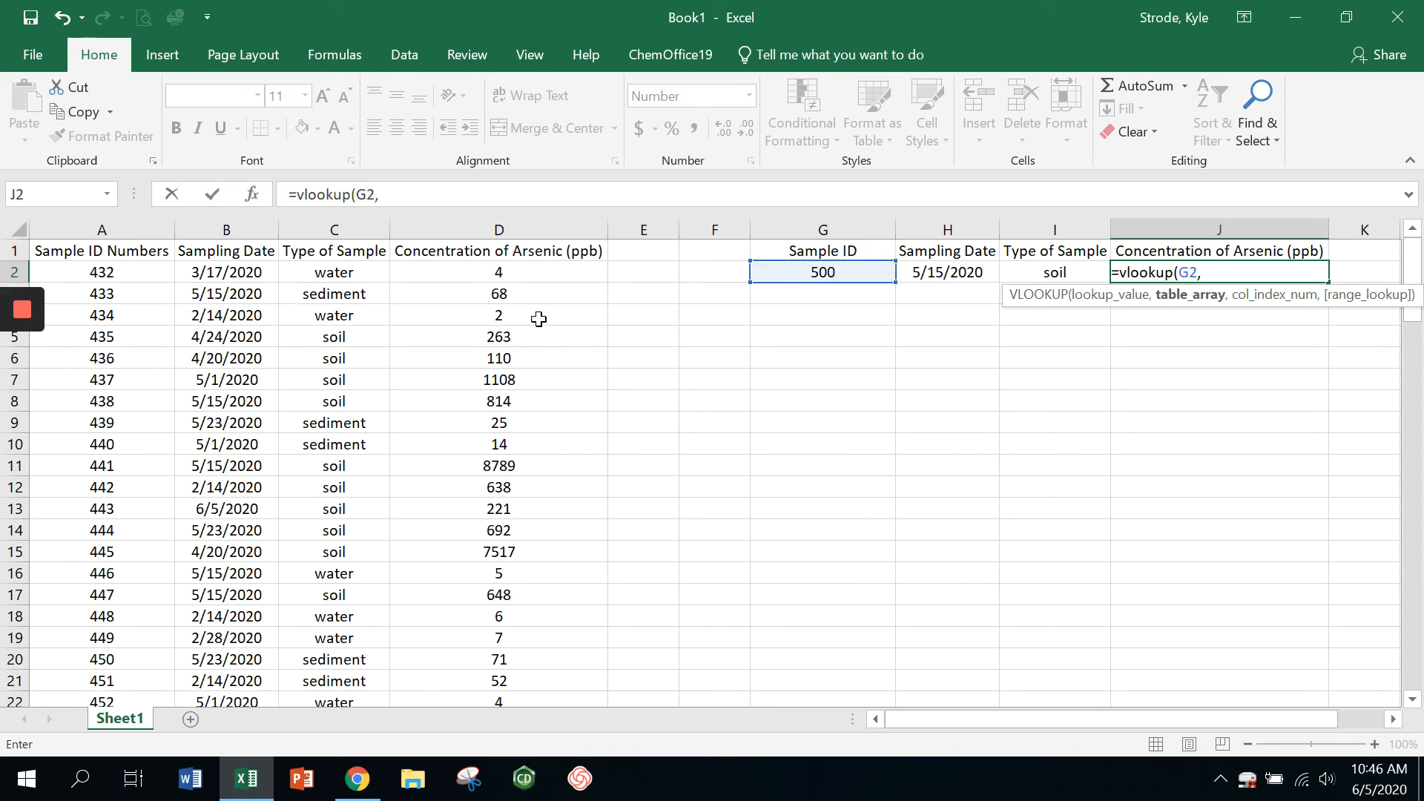
drag(117, 277, 443, 574)
drag(488, 776, 507, 657)
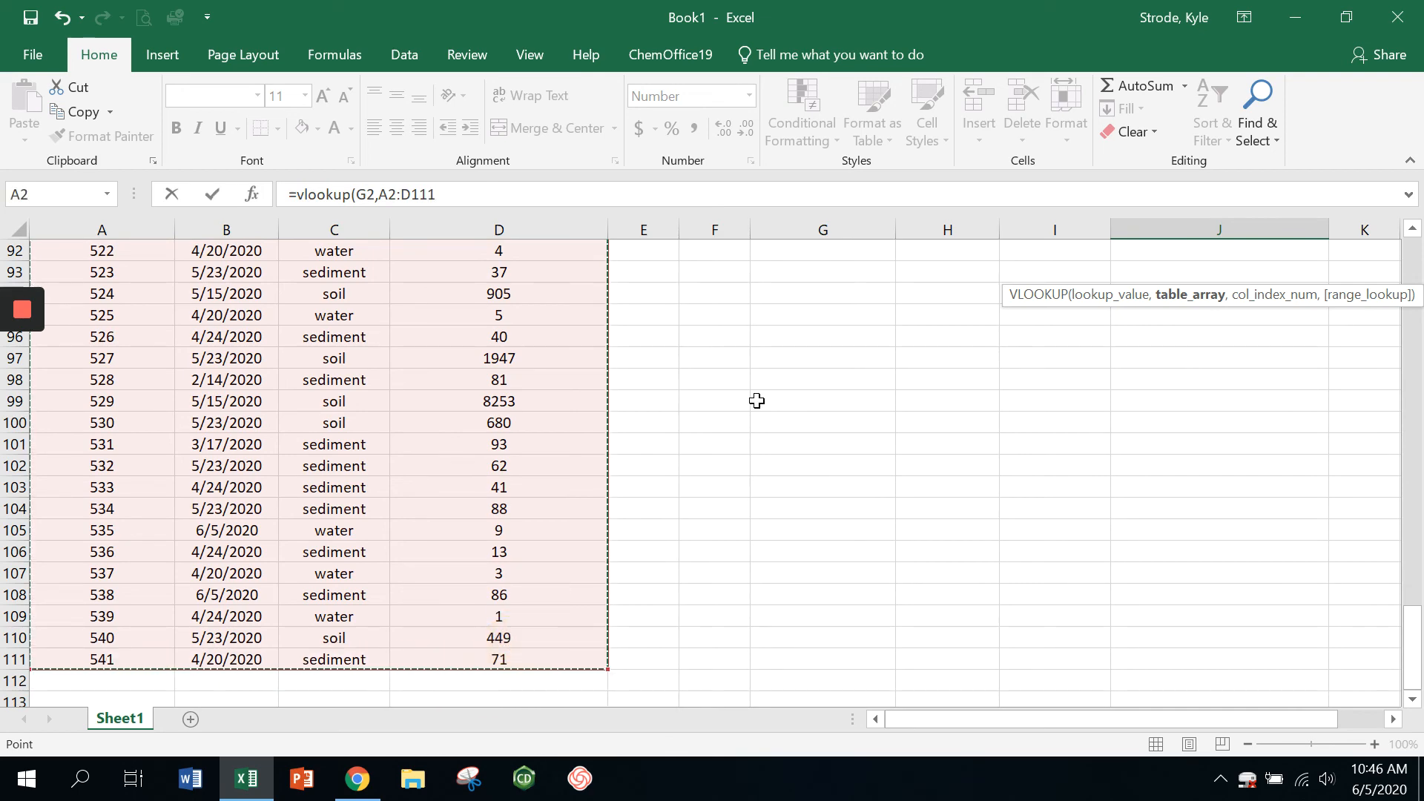
text(,)
scroll(787, 334, up, 20)
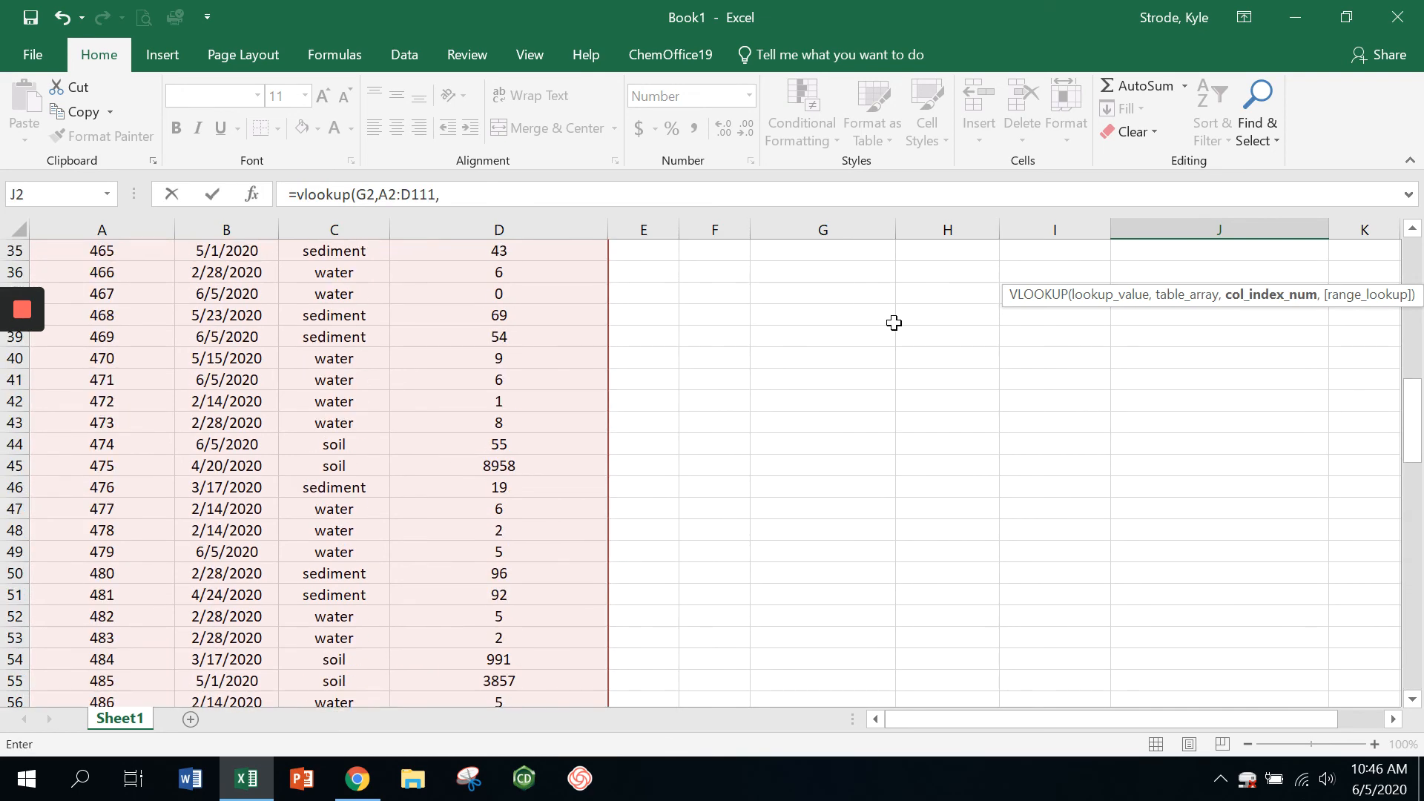
scroll(918, 347, up, 3)
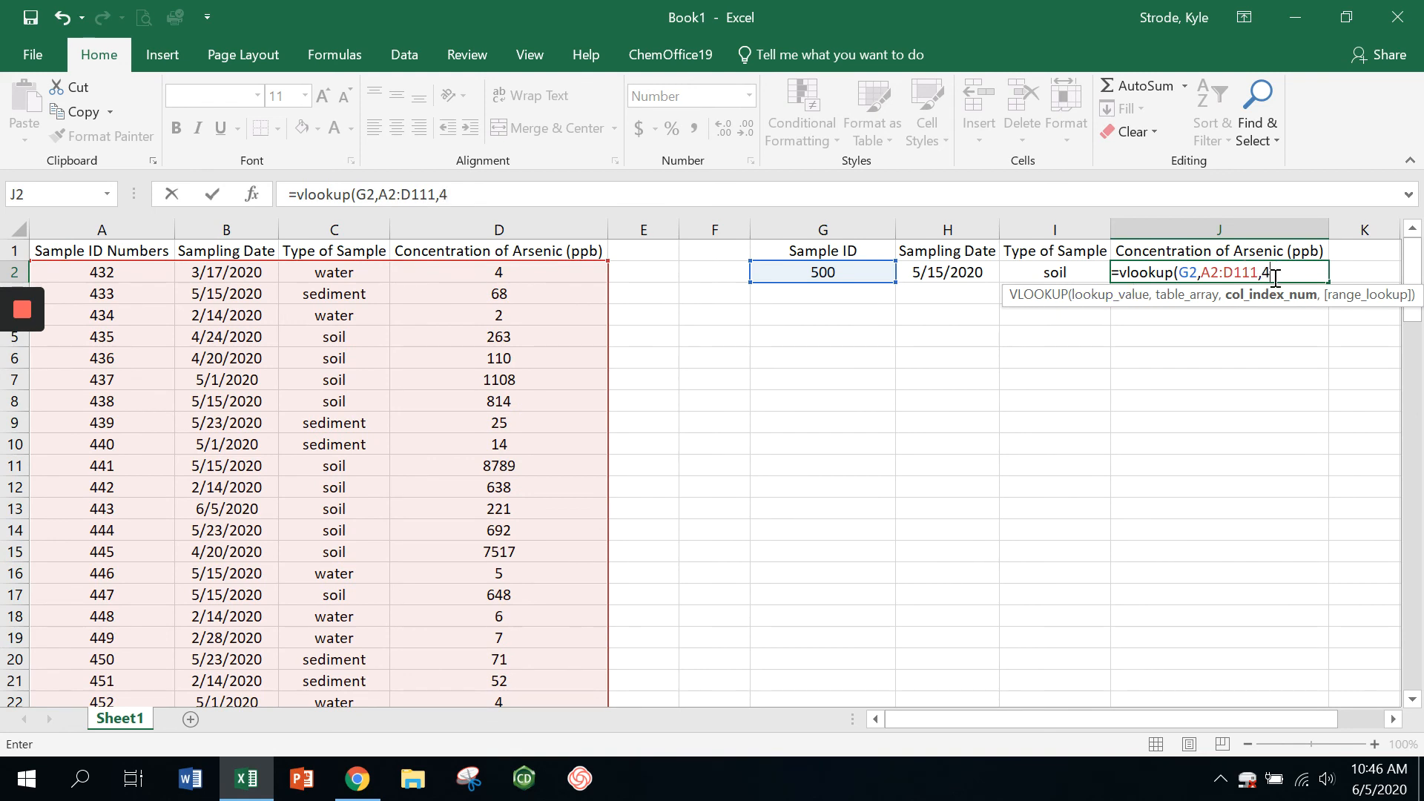
text(4))
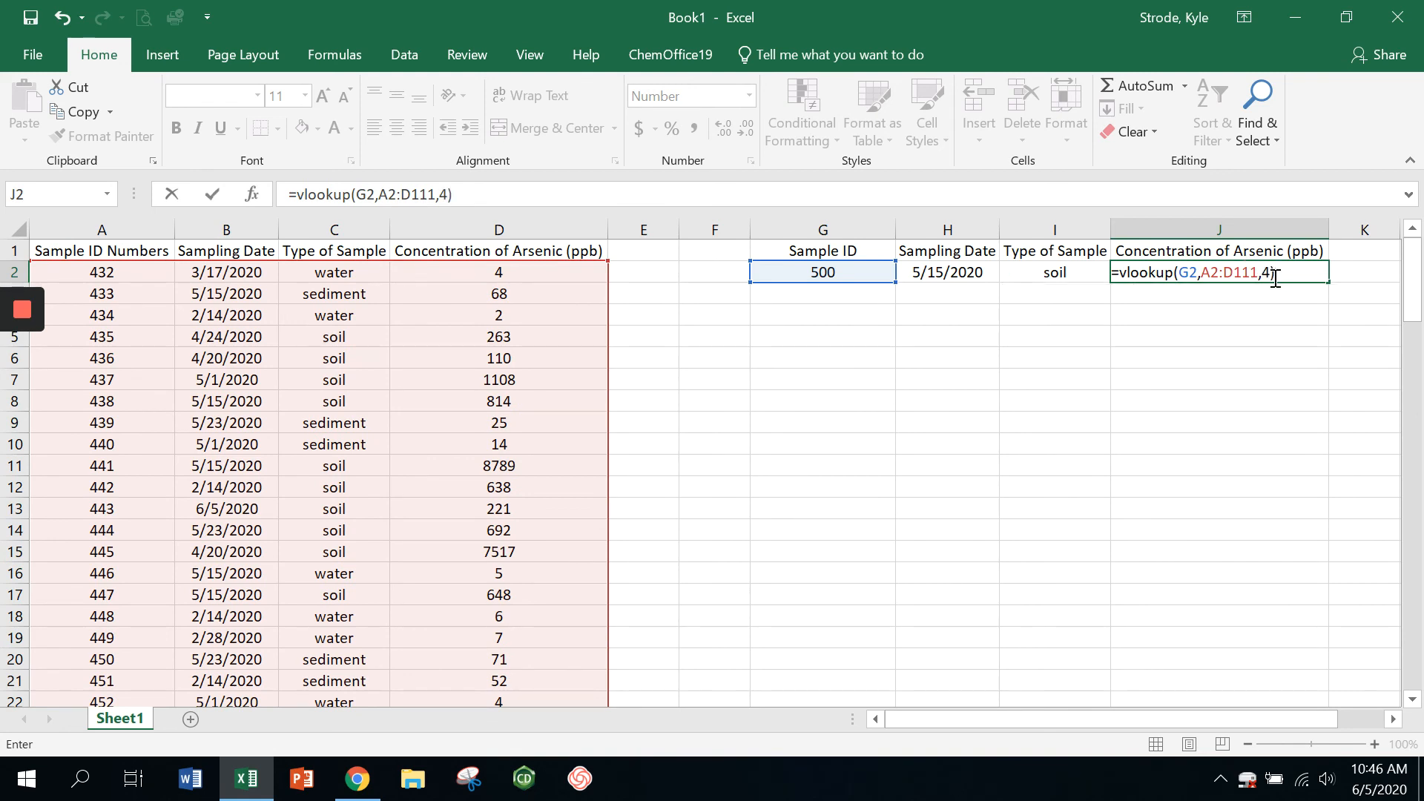
key(Return)
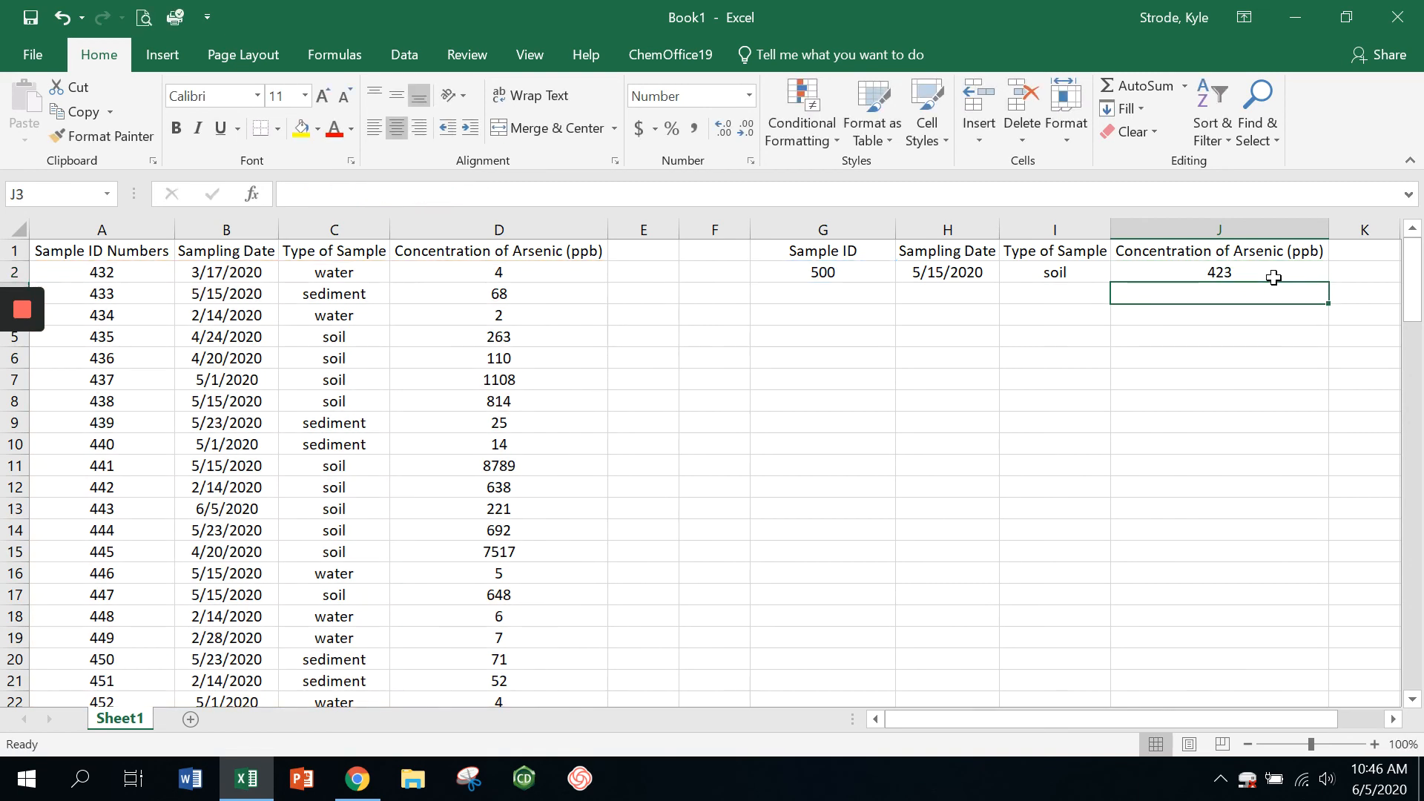
click(1234, 274)
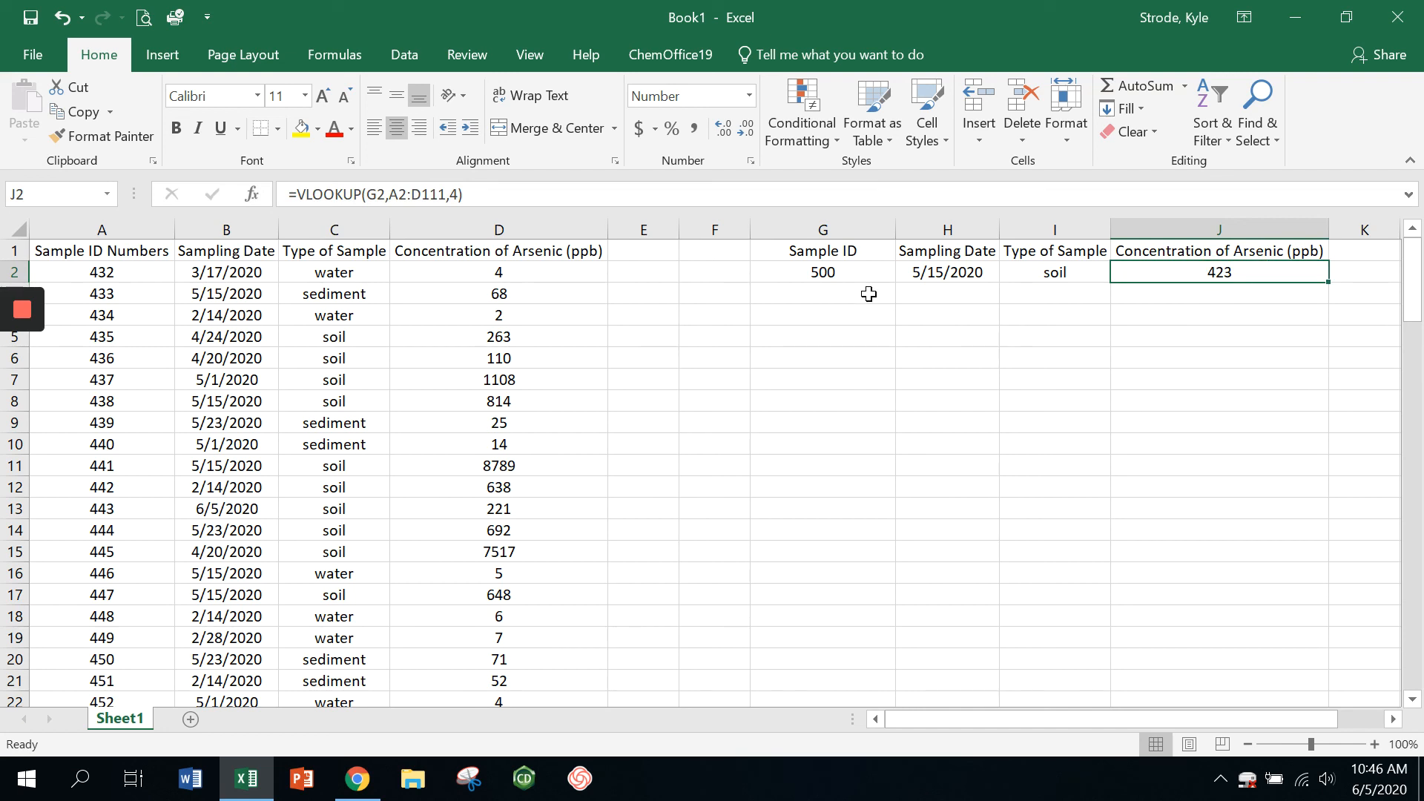
Change the Sample ID in cell G2 to 450 to test the three lookup formulas
click(857, 272)
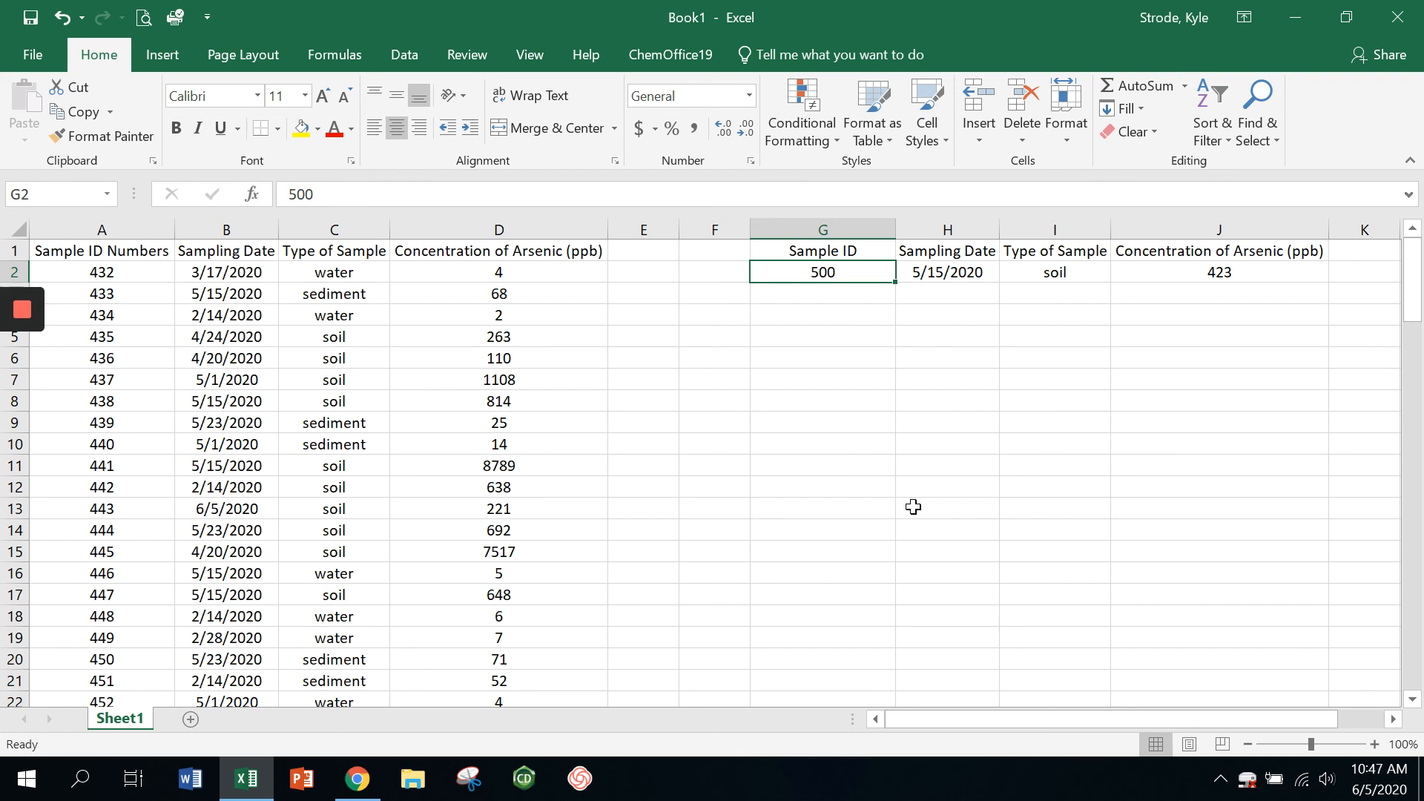
text(450)
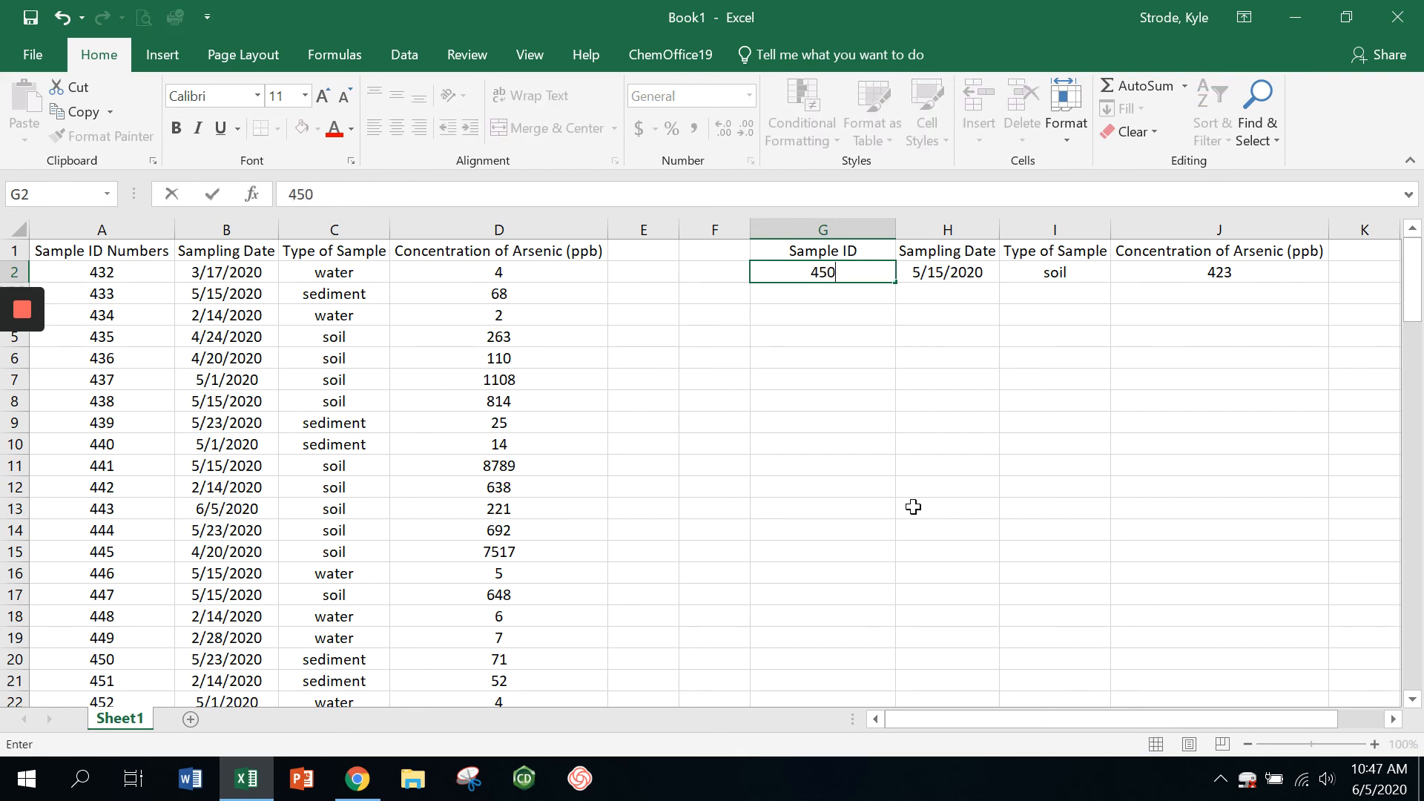
key(Return)
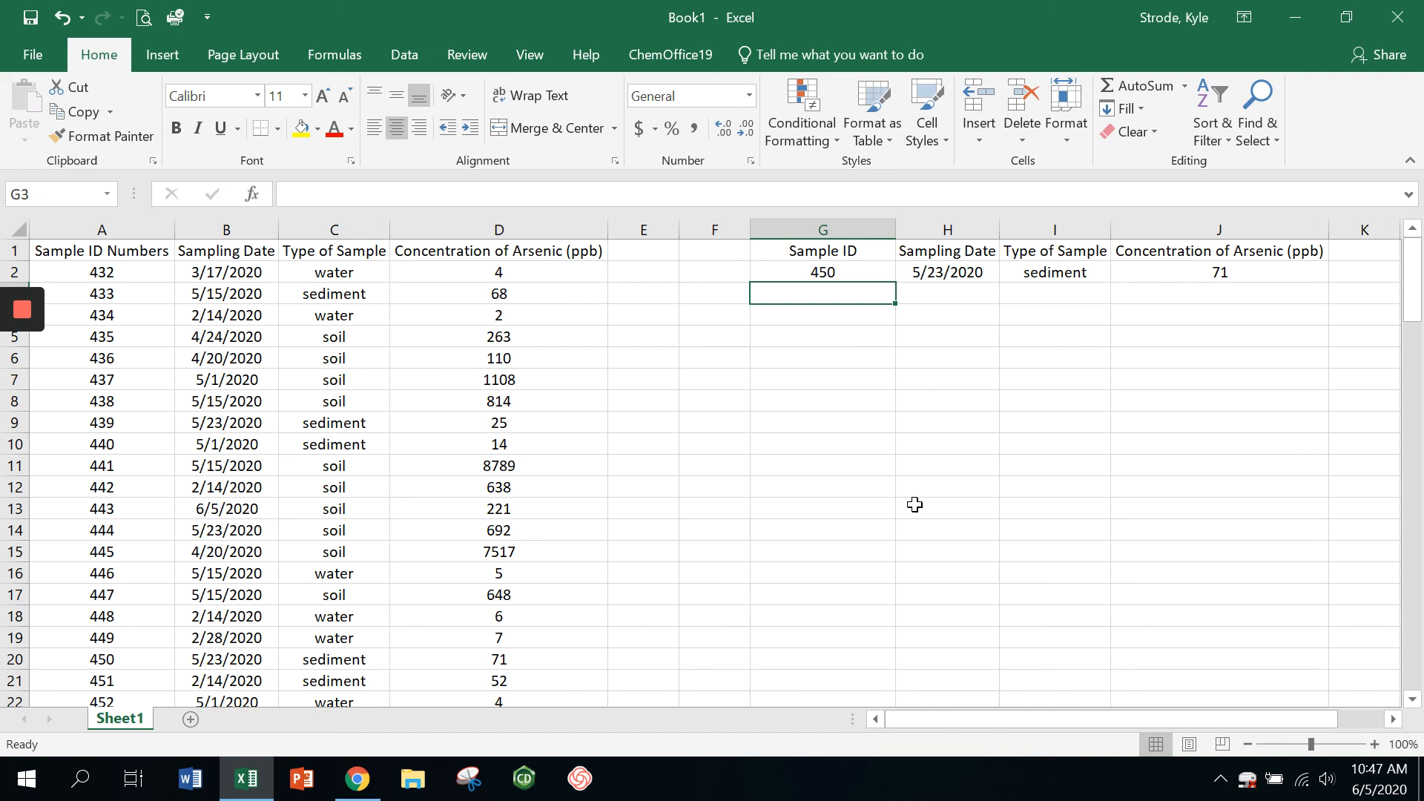
Set the Sample ID in cell G2 to 512 to look up another sample's record
click(837, 268)
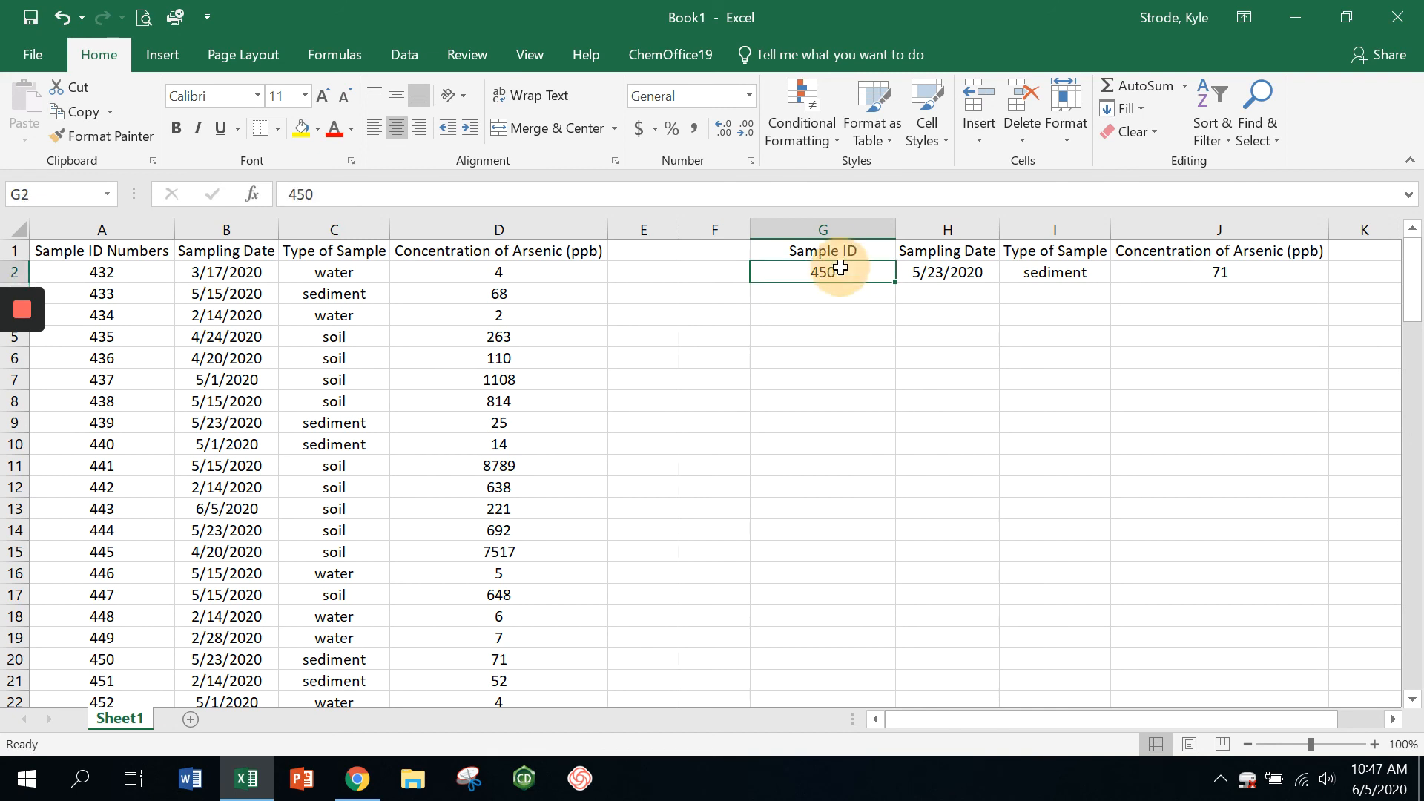
text(512)
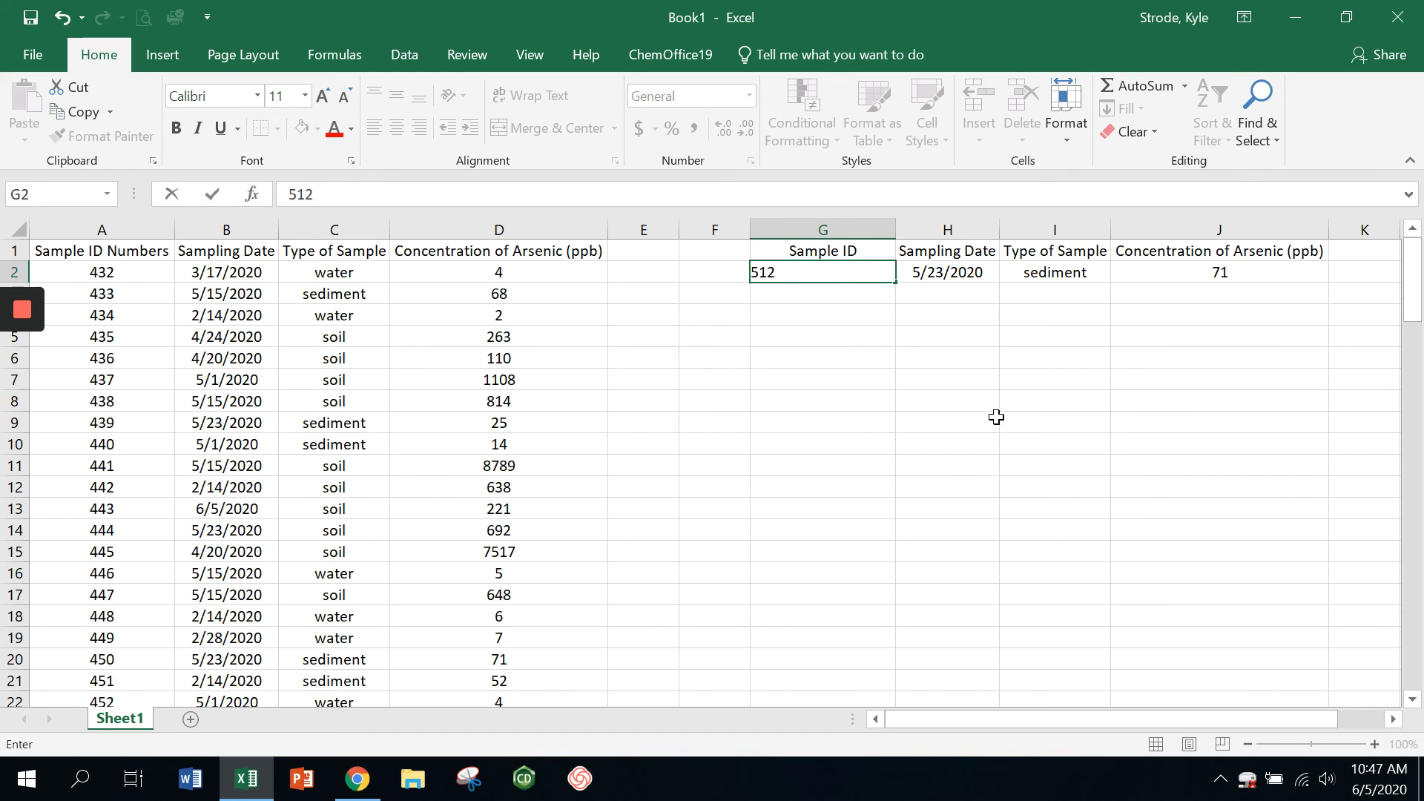
key(Return)
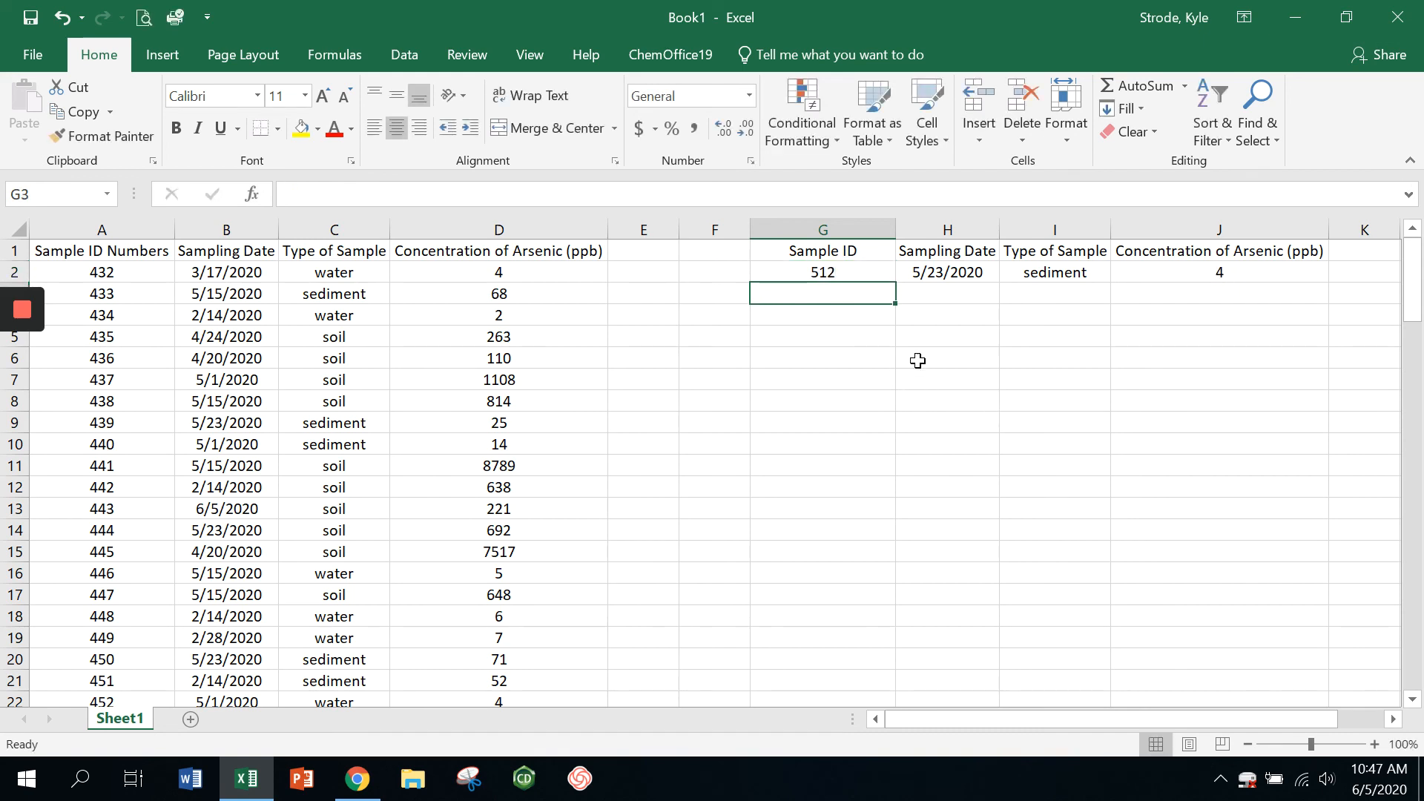